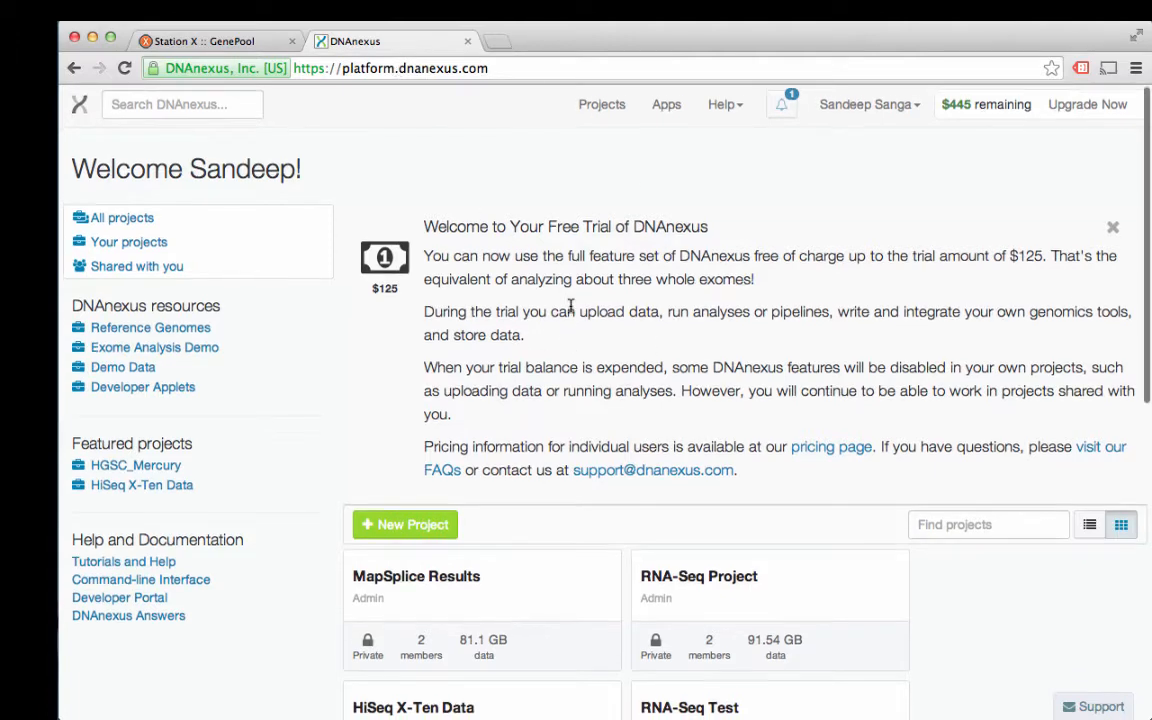
Step: Browse the RNA-Seq Project's SRR1283007 folder, then return to the project list
{"action": "scroll", "coordinate": [571, 305], "scroll_direction": "down", "scroll_amount": 5}
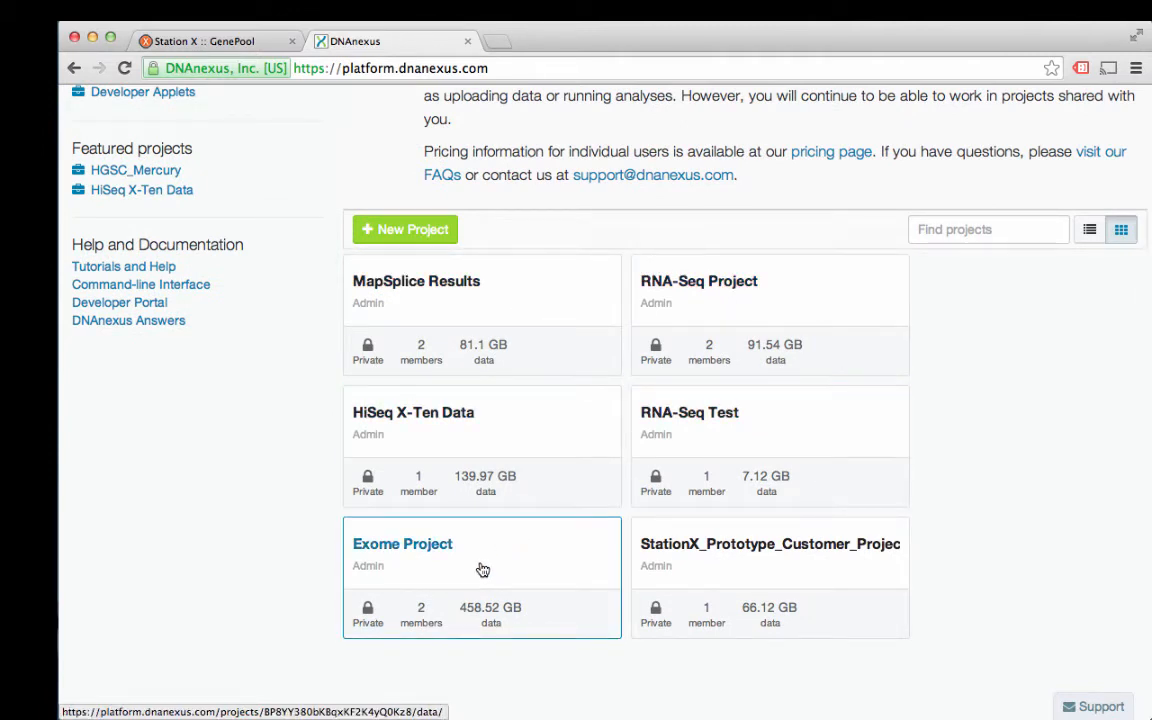
{"action": "left_click", "coordinate": [688, 293]}
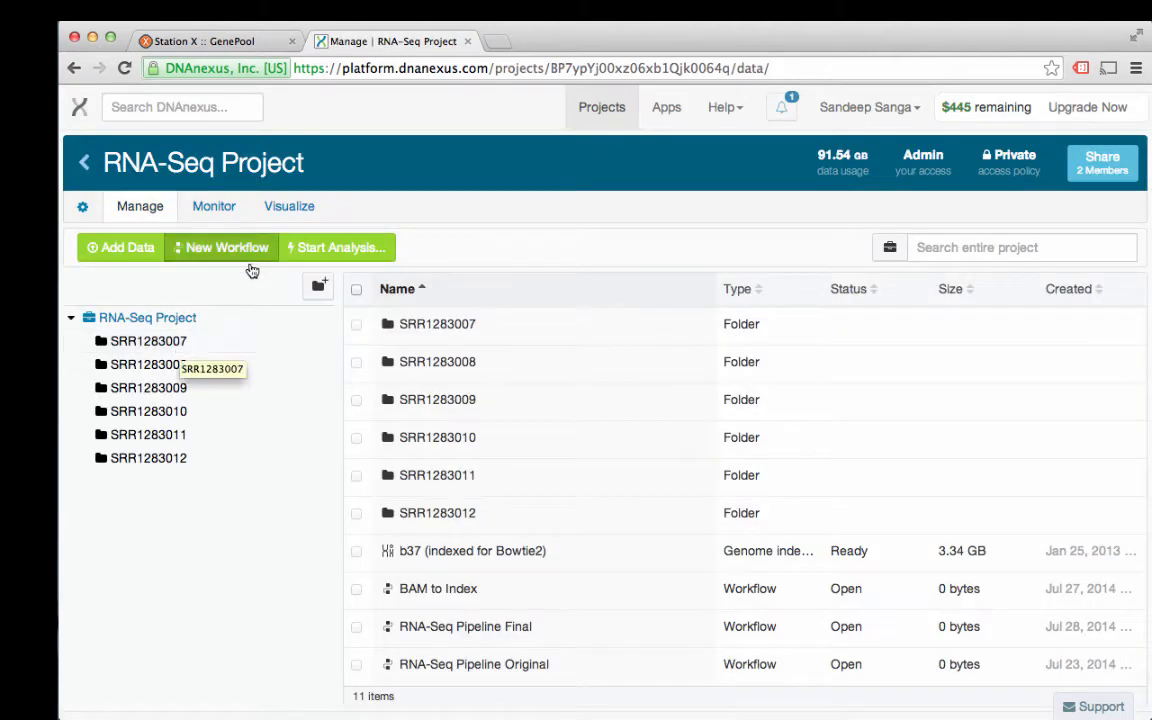
{"action": "left_click", "coordinate": [185, 349]}
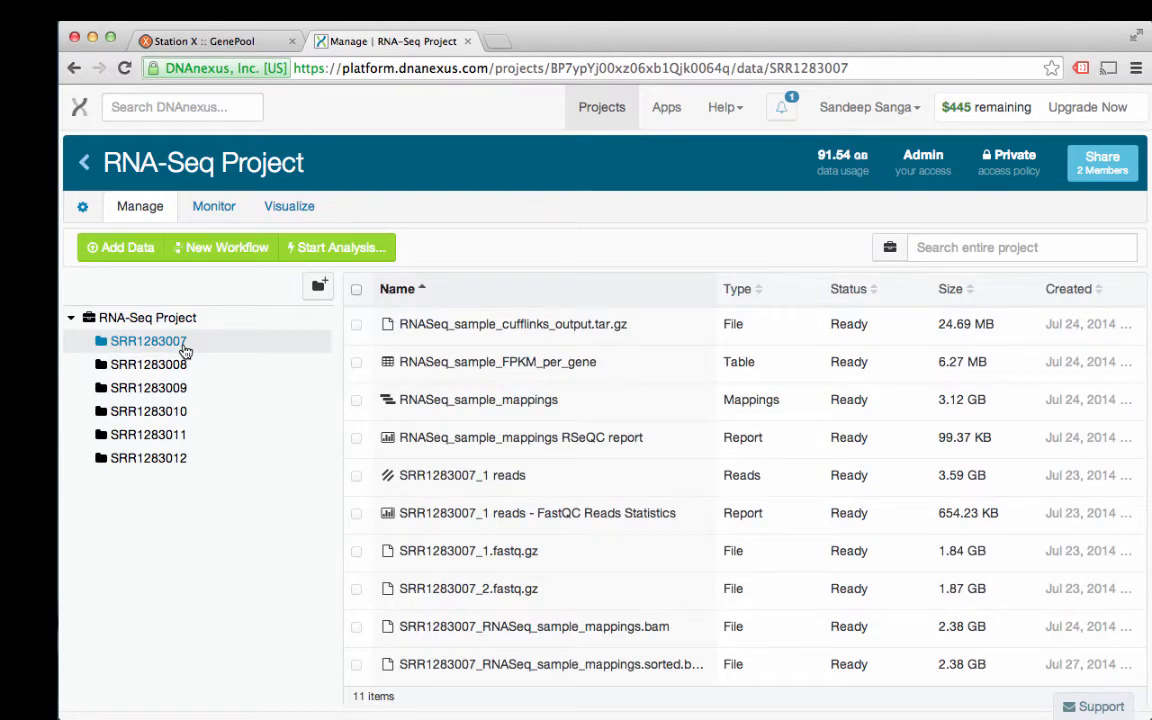
{"action": "scroll", "coordinate": [548, 450], "scroll_direction": "down", "scroll_amount": 3}
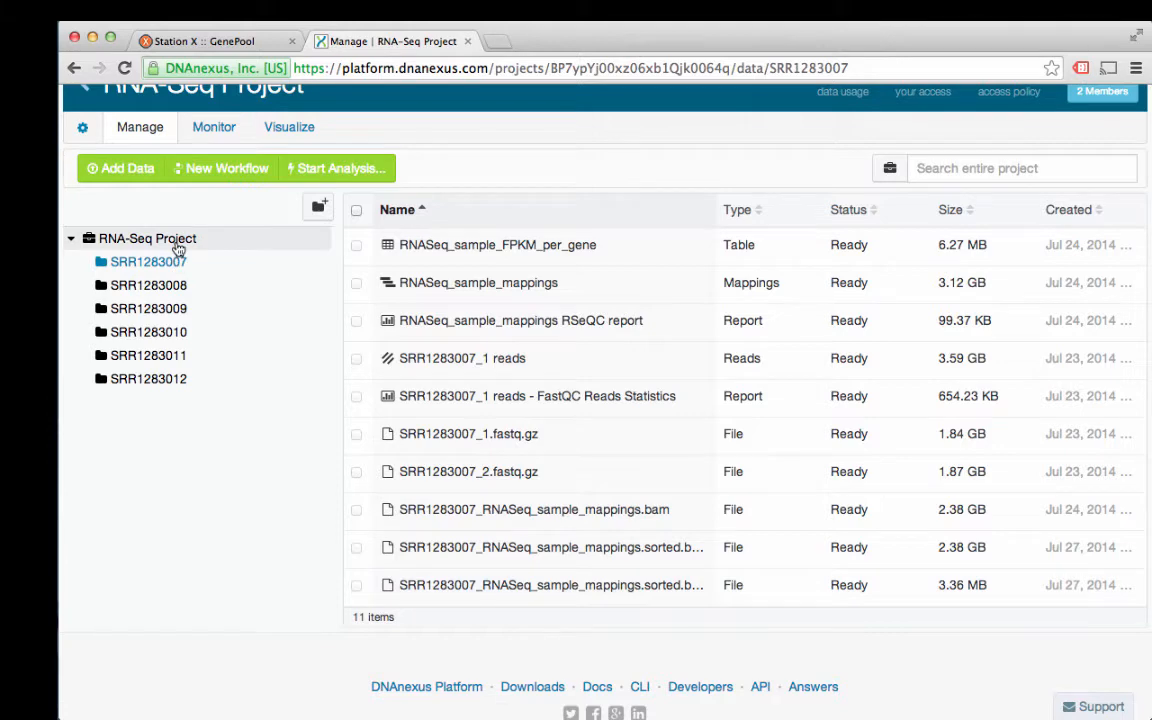
{"action": "scroll", "coordinate": [145, 170], "scroll_direction": "up", "scroll_amount": 2}
{"action": "left_click", "coordinate": [80, 149]}
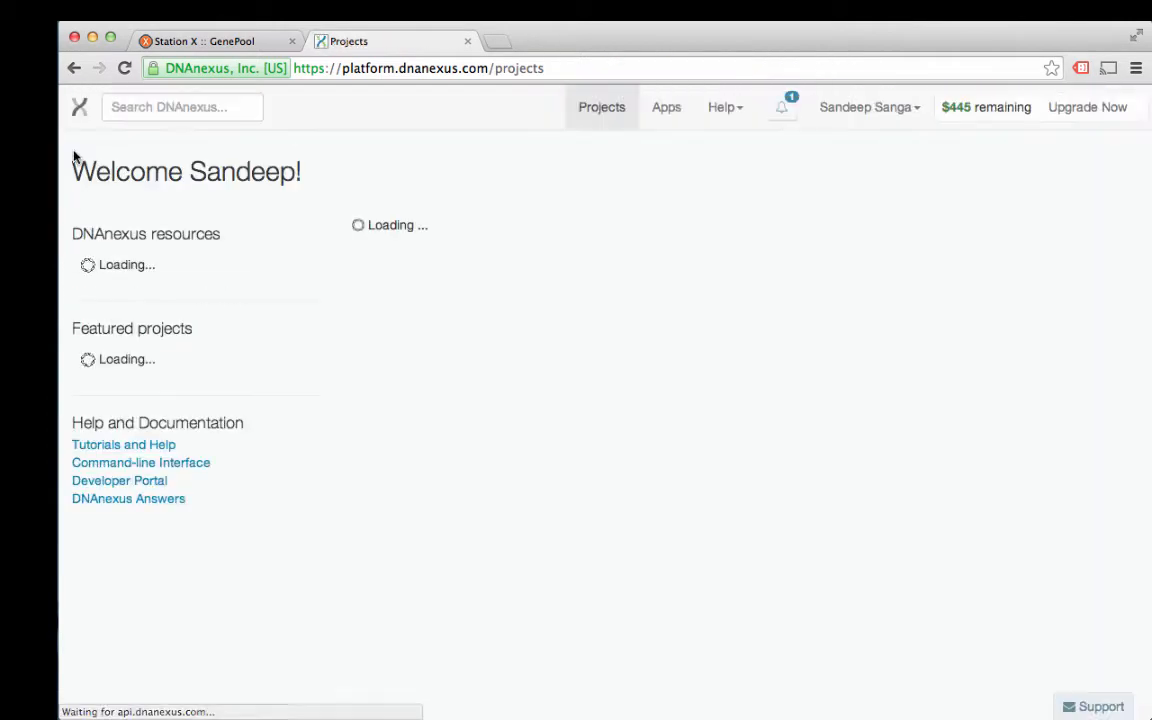
Step: Open the Exome Project's ERR058846 folder and scroll through its 15 files
{"action": "scroll", "coordinate": [327, 455], "scroll_direction": "down", "scroll_amount": 4}
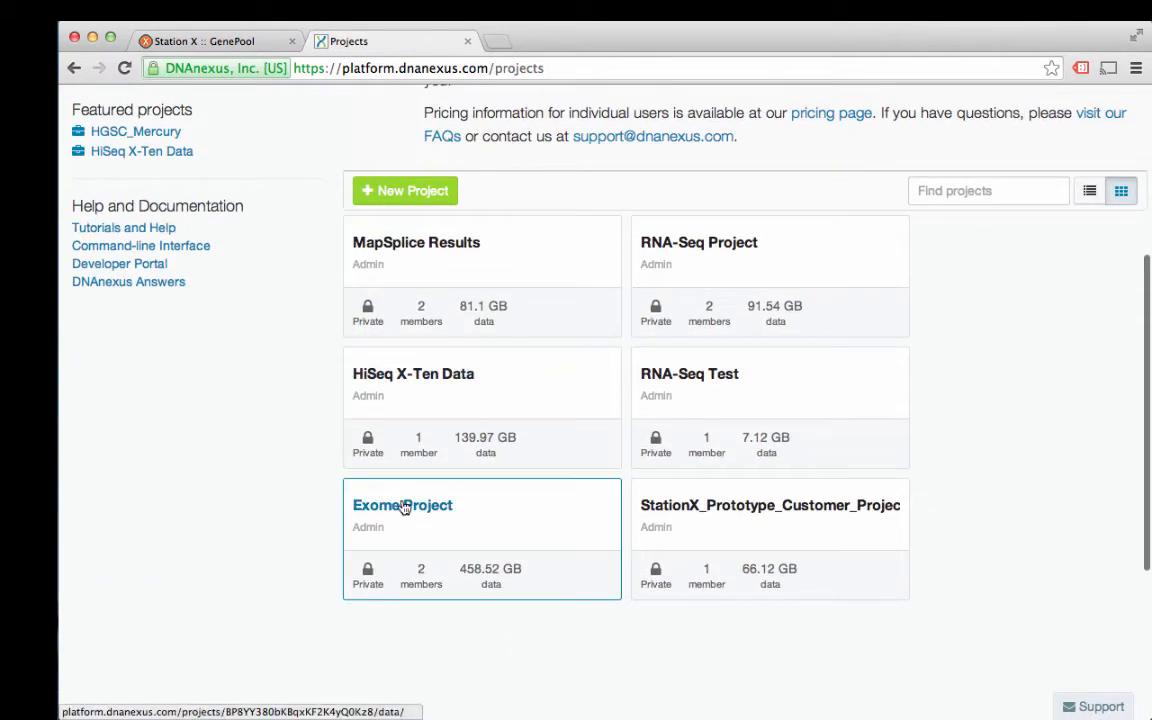
{"action": "left_click", "coordinate": [405, 508]}
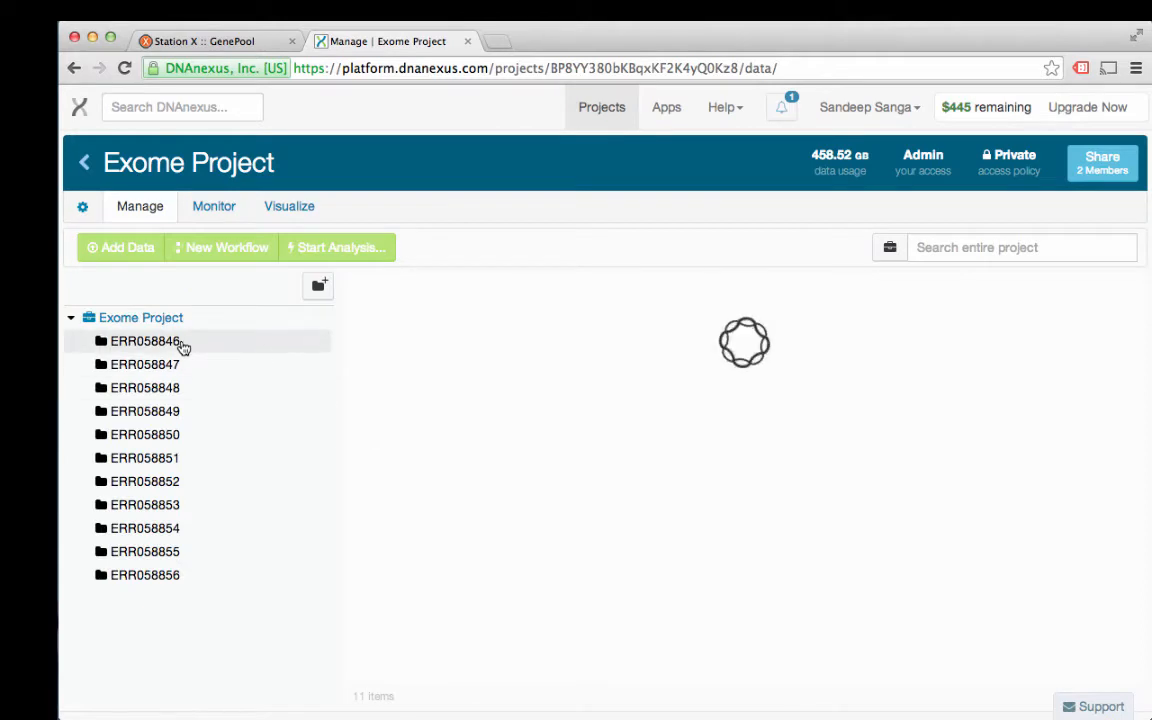
{"action": "left_click", "coordinate": [183, 345]}
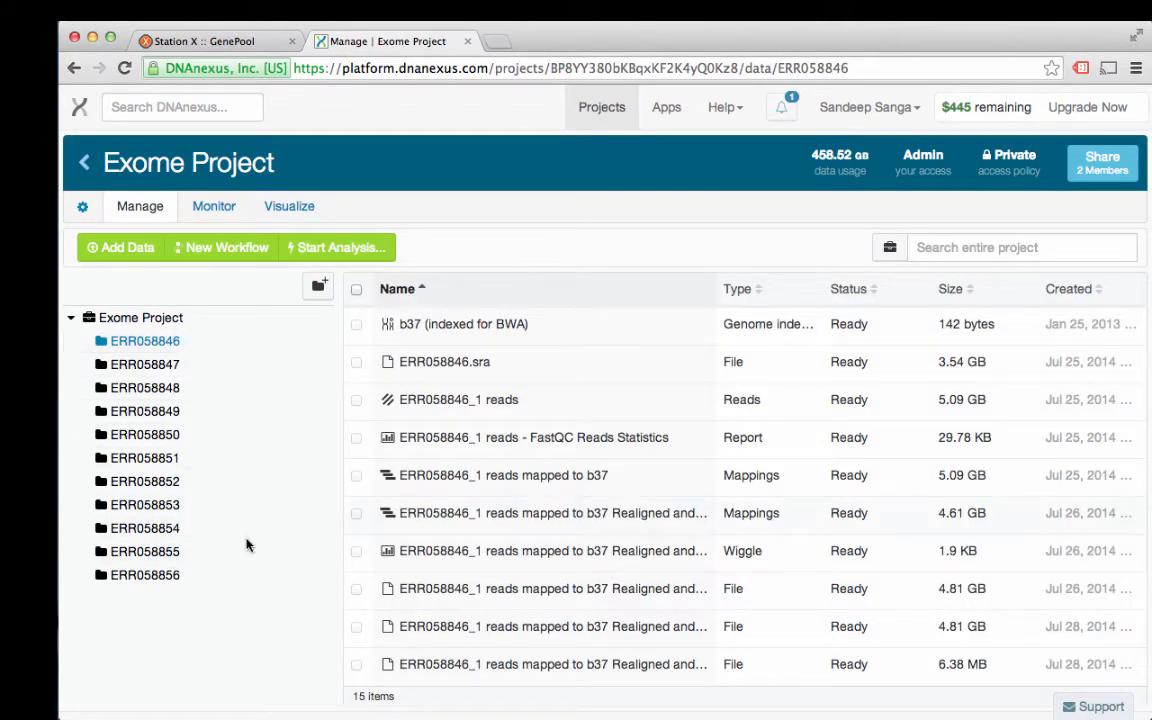
{"action": "scroll", "coordinate": [445, 527], "scroll_direction": "down", "scroll_amount": 5}
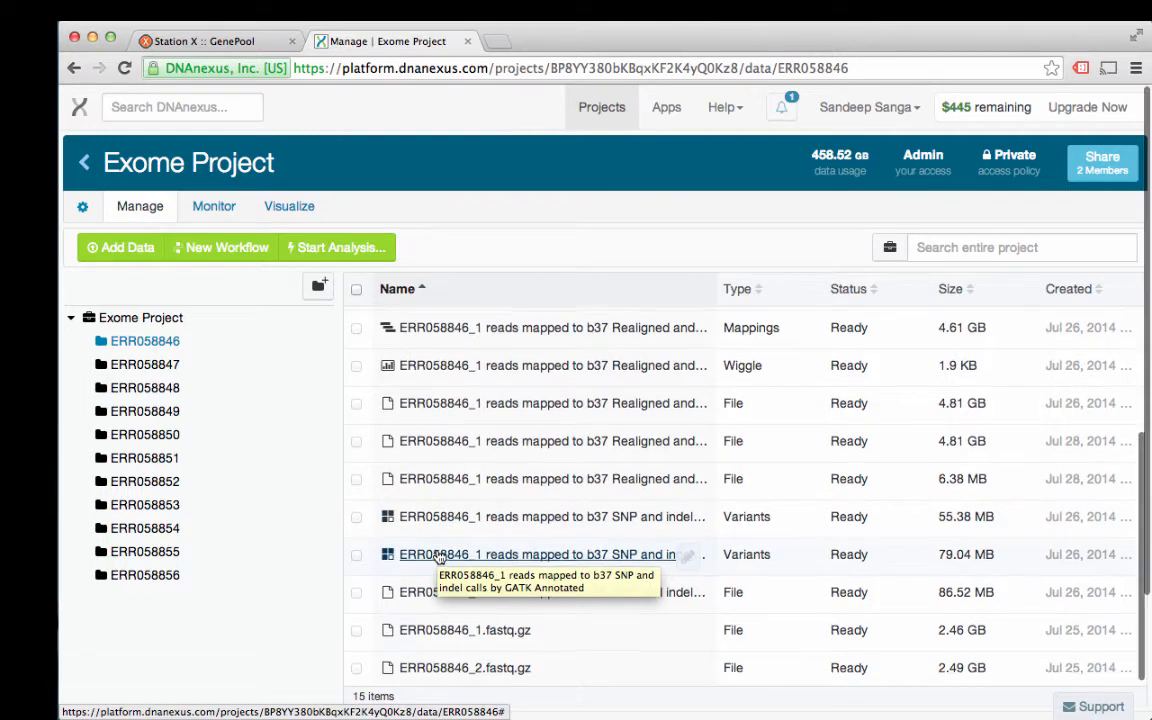
{"action": "scroll", "coordinate": [441, 540], "scroll_direction": "up", "scroll_amount": 3}
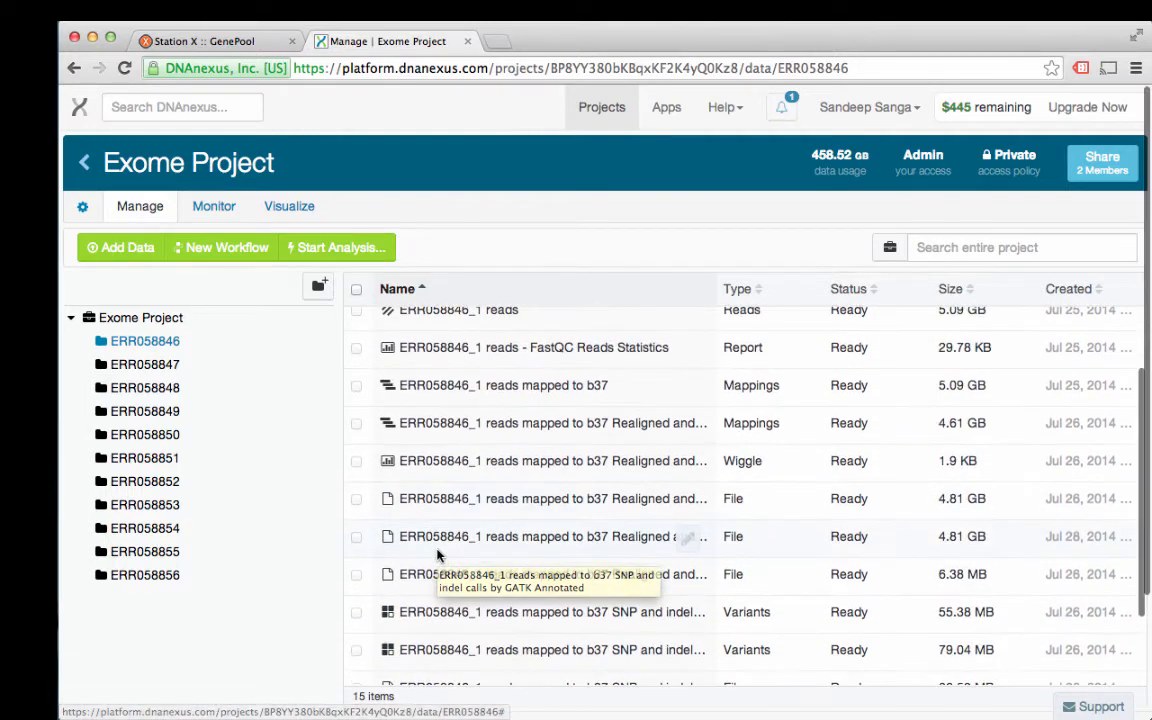
Step: Log in to GenePool with the account e-mail and password
{"action": "left_click", "coordinate": [238, 43]}
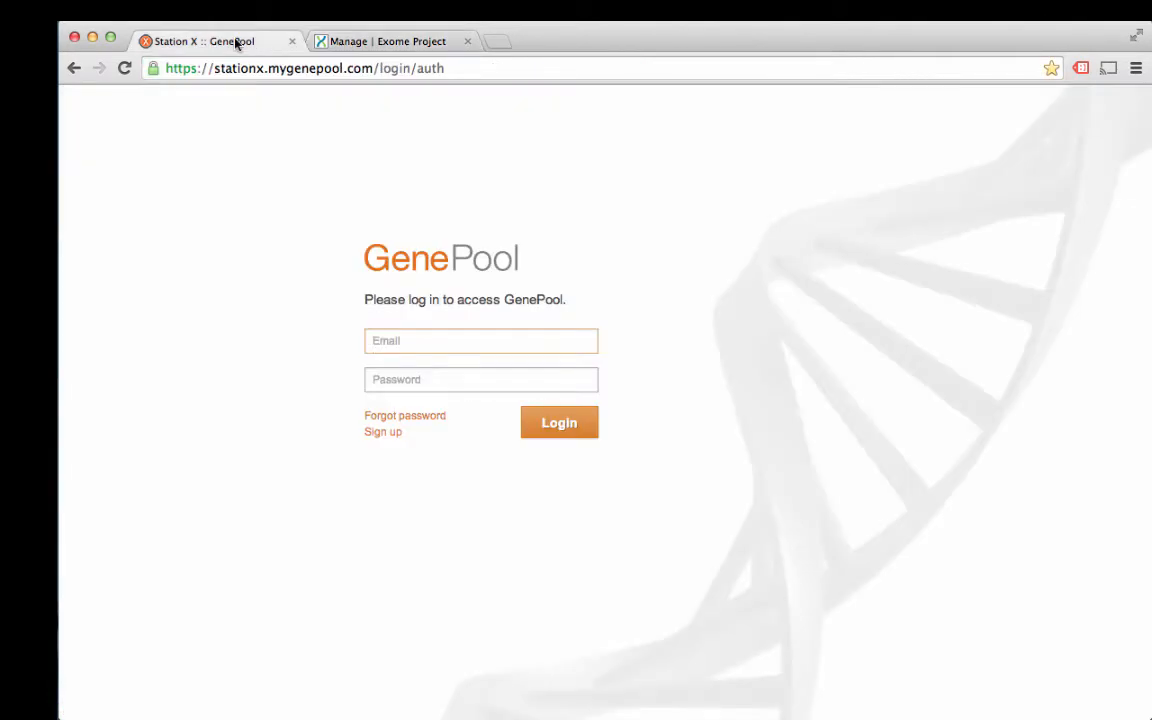
{"action": "left_click", "coordinate": [417, 341]}
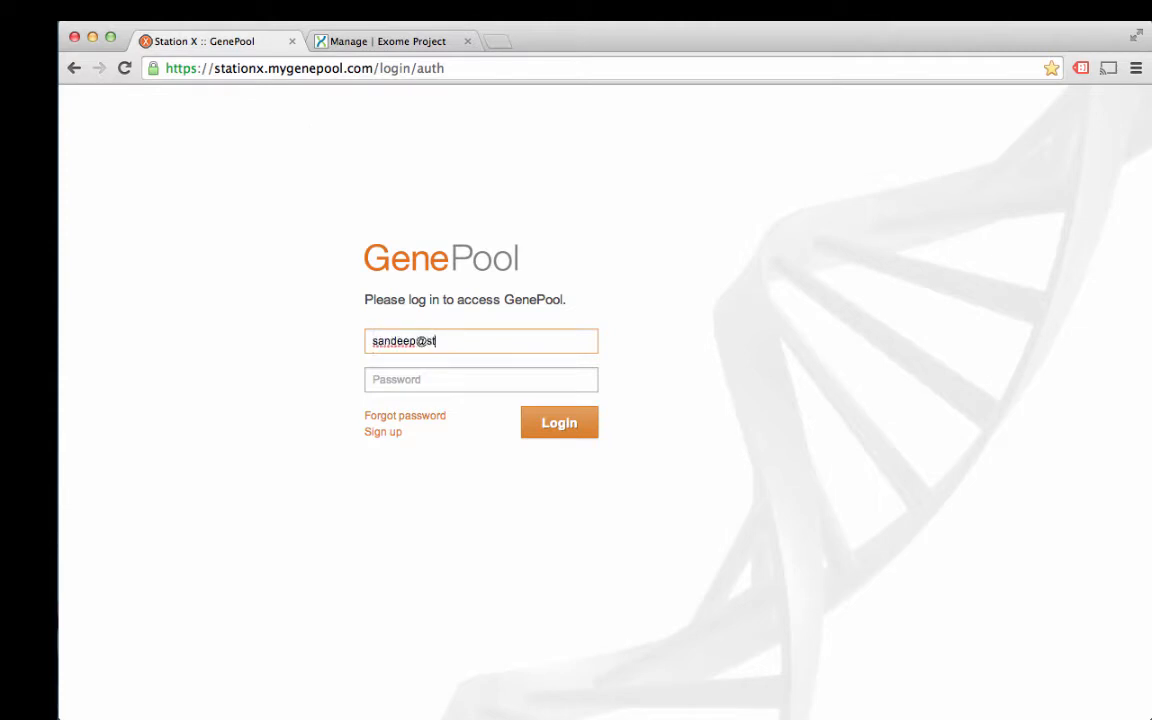
{"action": "key", "text": "Tab"}
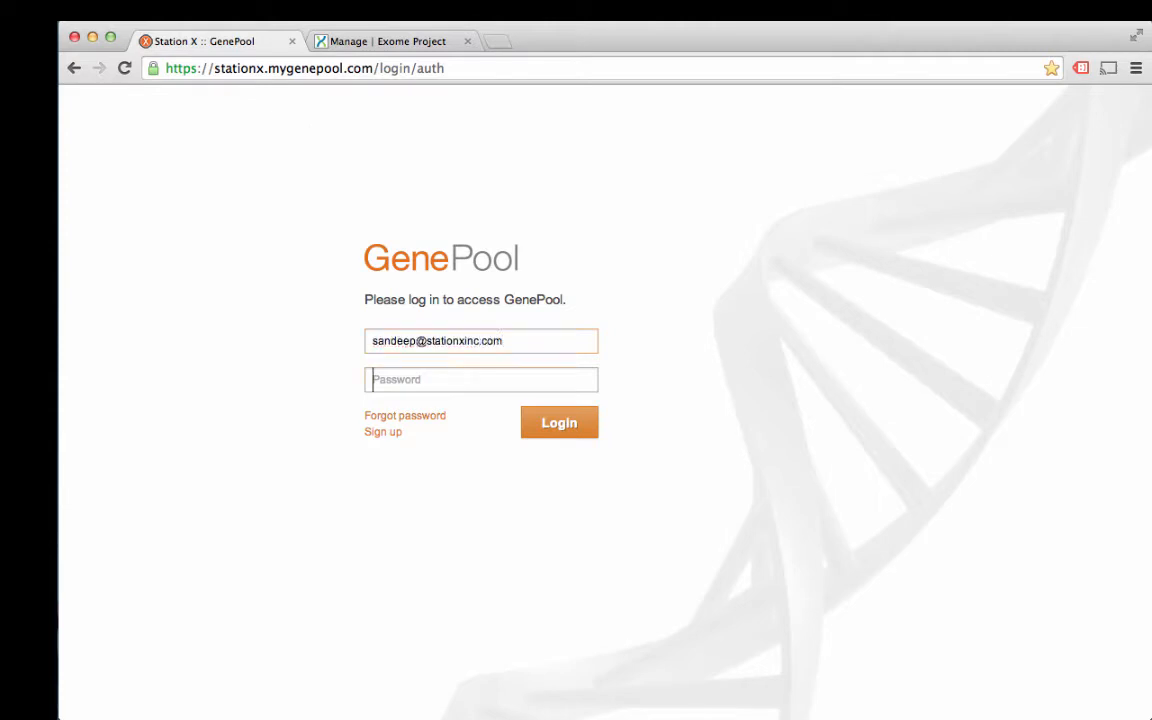
{"action": "type", "text": "*"}
{"action": "key", "text": "Return"}
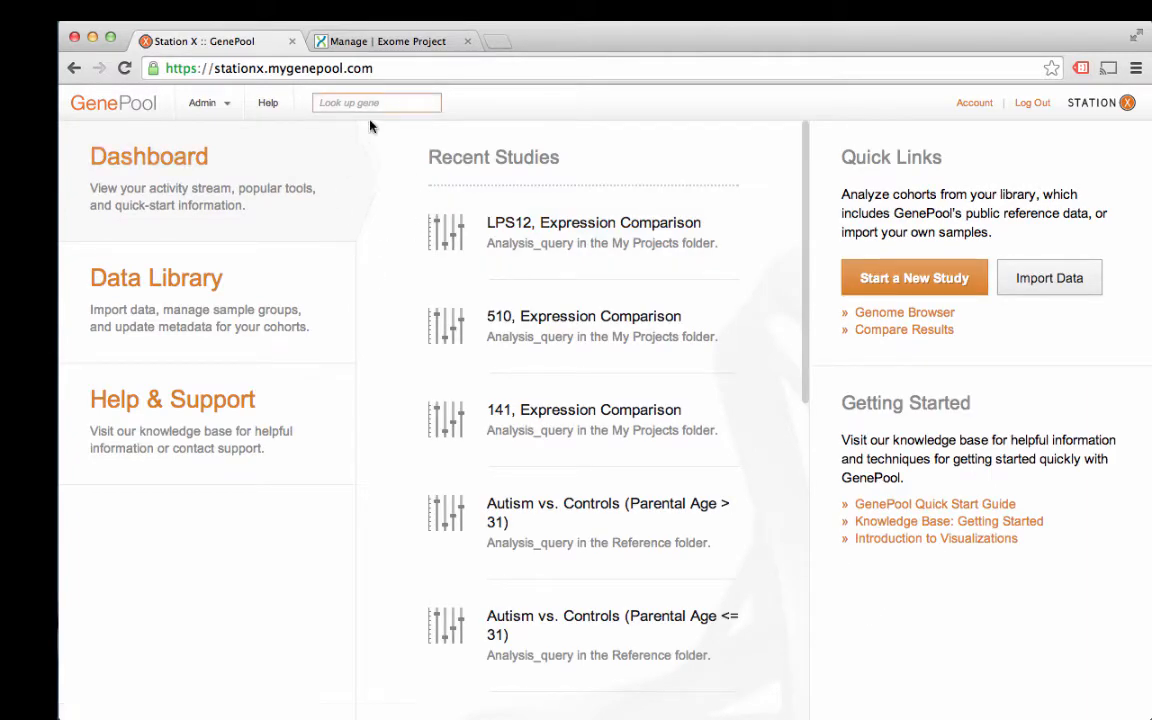
Step: Reconnect DNAnexus from the account's Connected Apps settings
{"action": "left_click", "coordinate": [973, 105]}
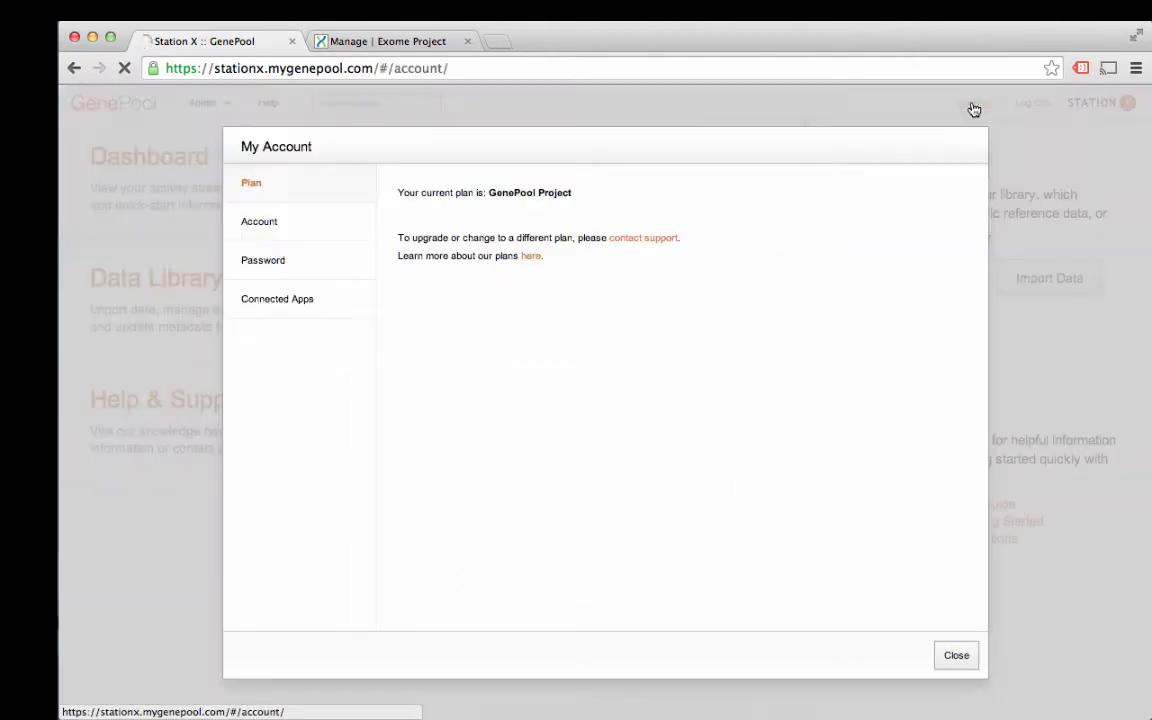
{"action": "left_click", "coordinate": [290, 312]}
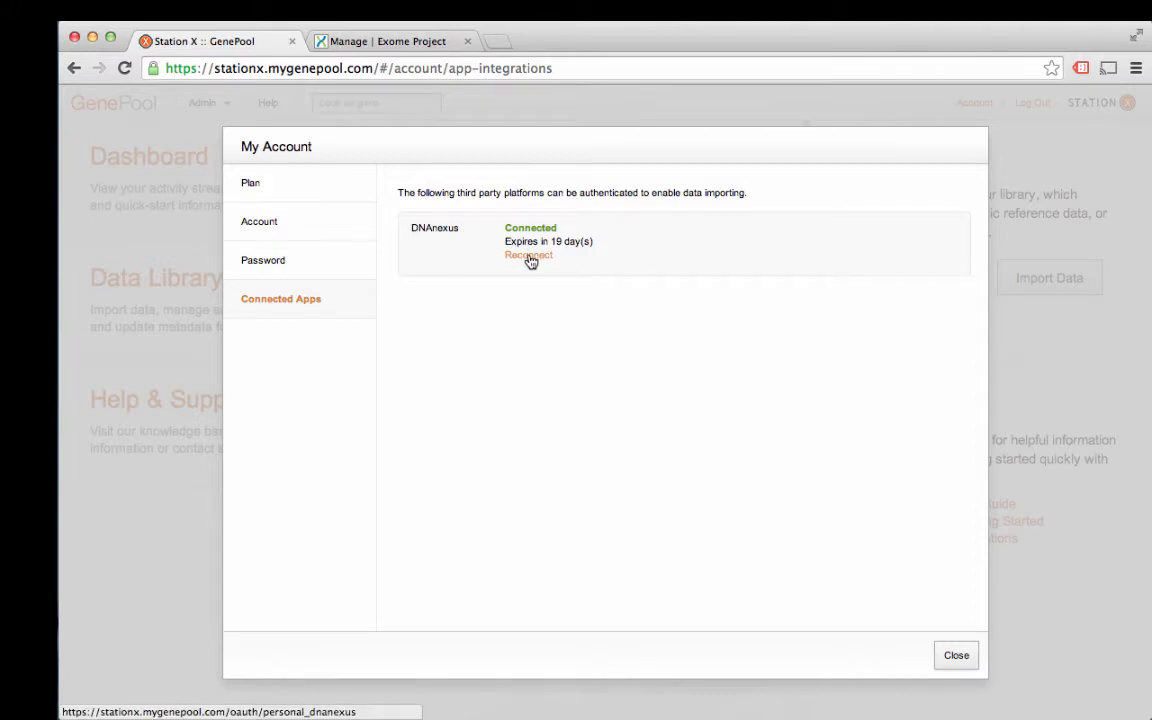
{"action": "left_click", "coordinate": [530, 258]}
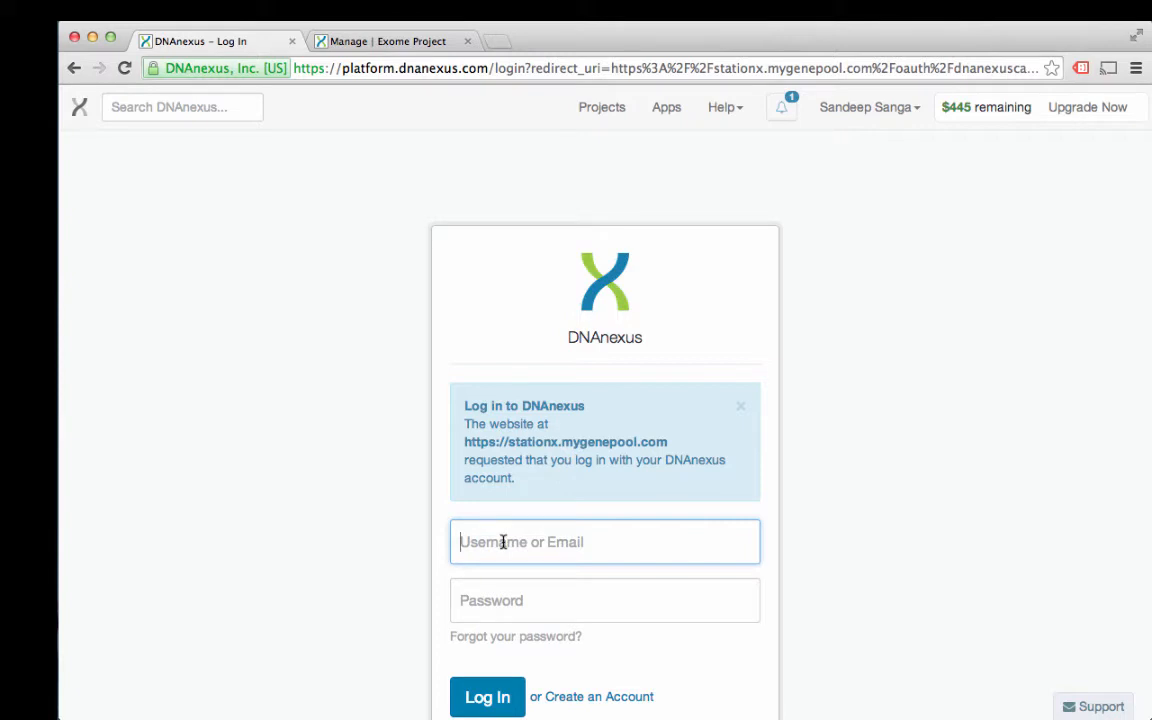
Step: Log in to DNAnexus with the account e-mail and password to authorise GenePool
{"action": "key", "text": "Tab"}
{"action": "type", "text": "•"}
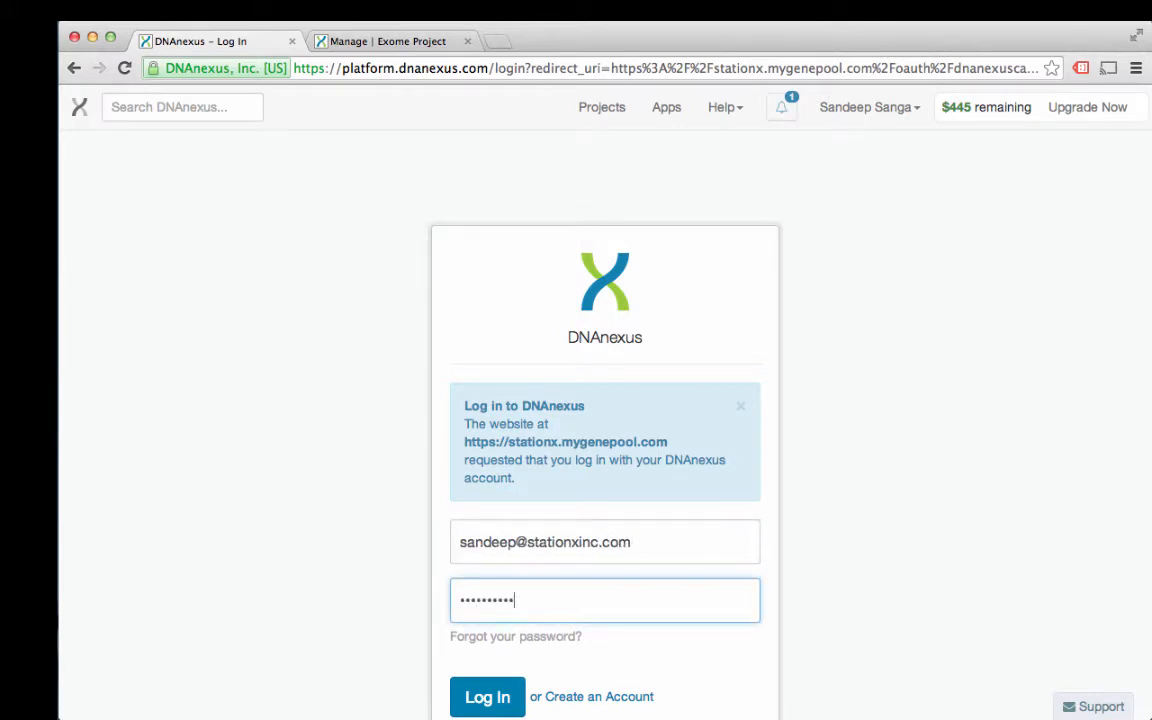
{"action": "left_click", "coordinate": [489, 705]}
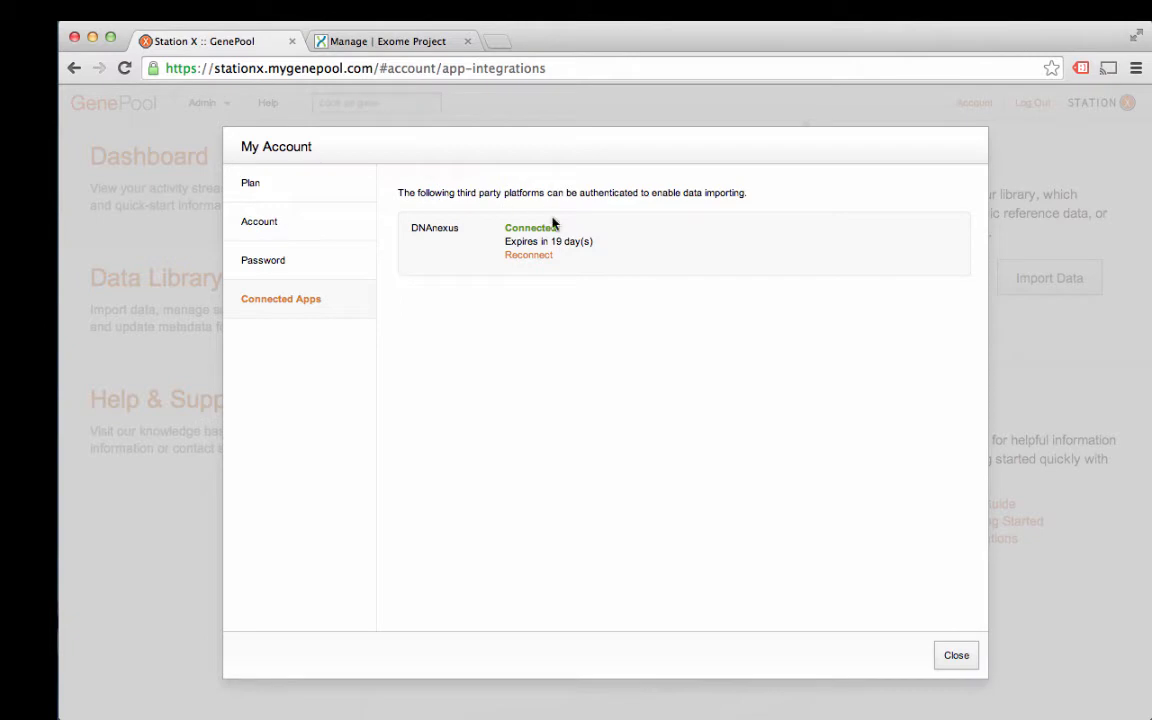
Step: Close the account settings and start a new import named 'RNA-Seq Project'
{"action": "left_click", "coordinate": [956, 655]}
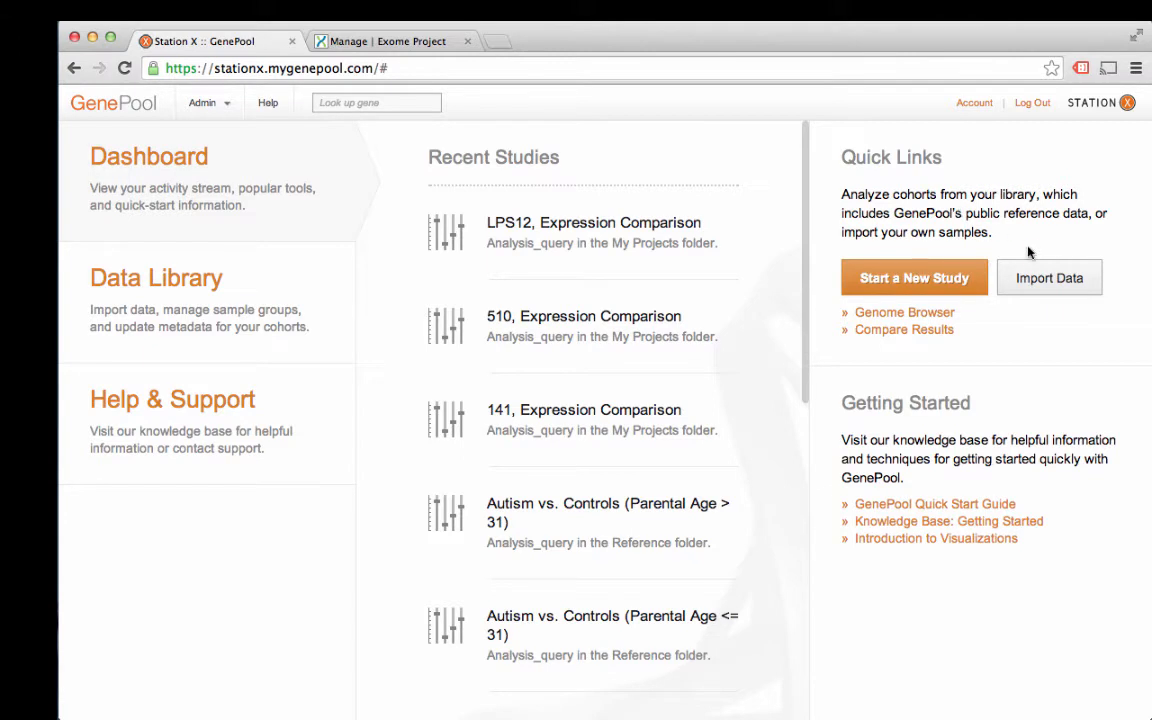
{"action": "left_click", "coordinate": [1060, 278]}
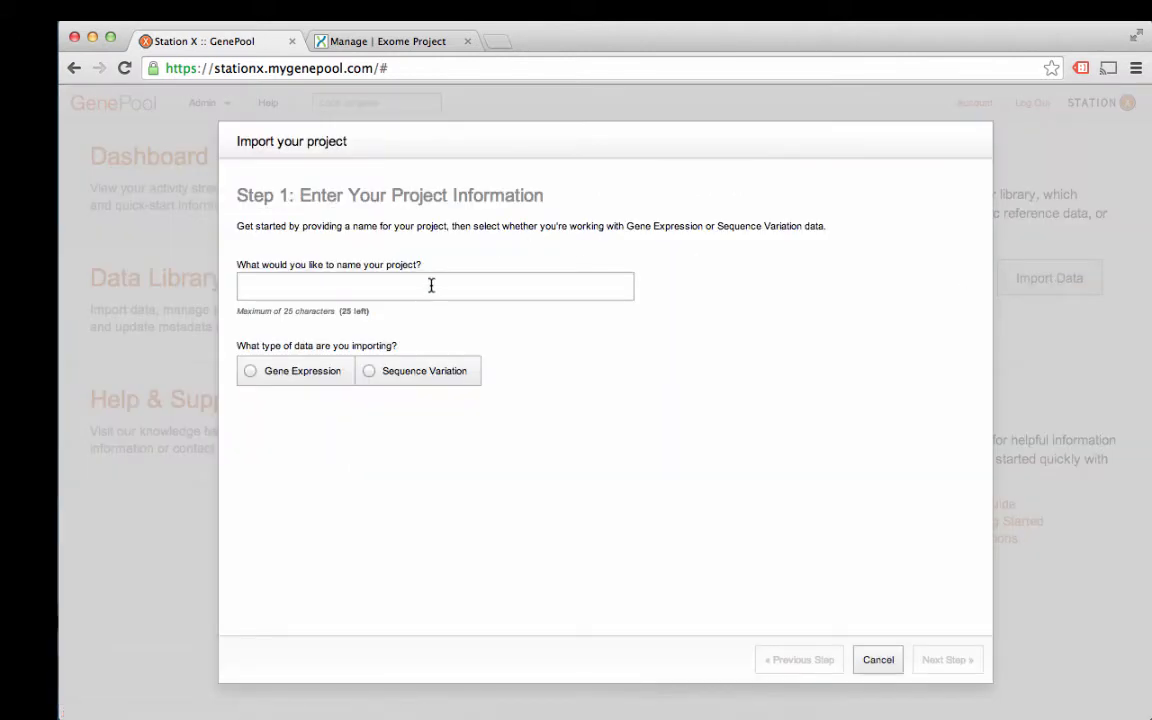
{"action": "left_click", "coordinate": [431, 286]}
{"action": "type", "text": "RNA-Seq Project"}
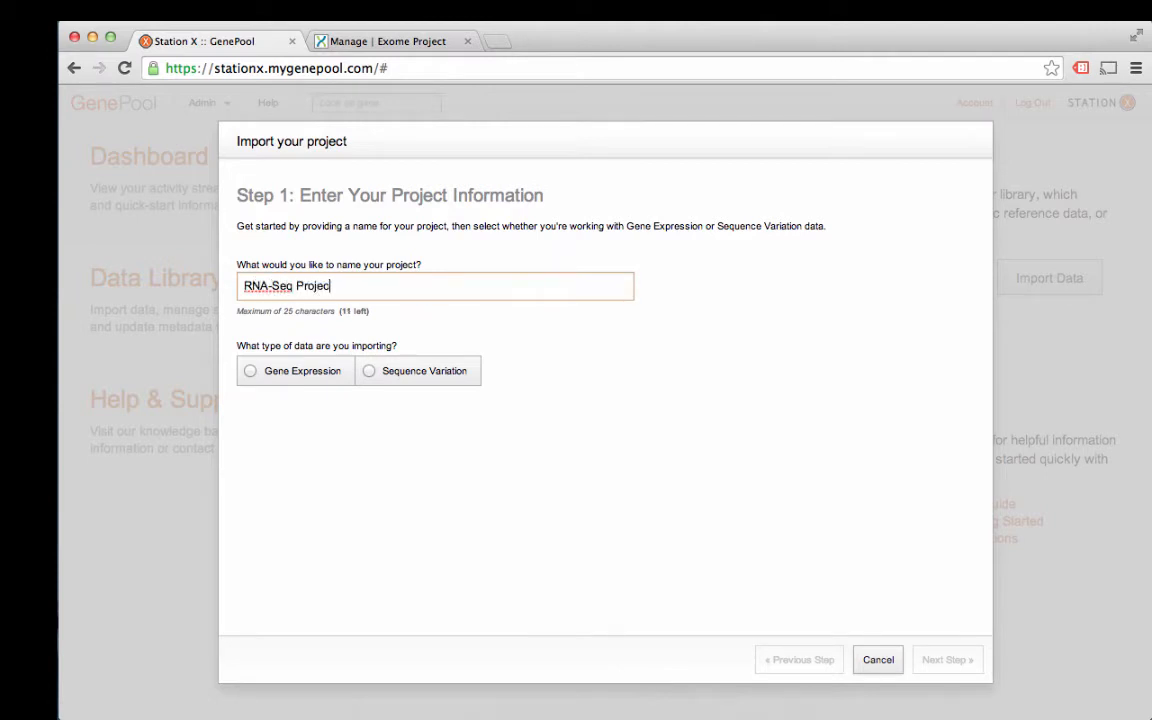
Step: Choose Gene Expression, calculating counts from nondirectional BAM files, and advance to Step 2
{"action": "left_click", "coordinate": [298, 374]}
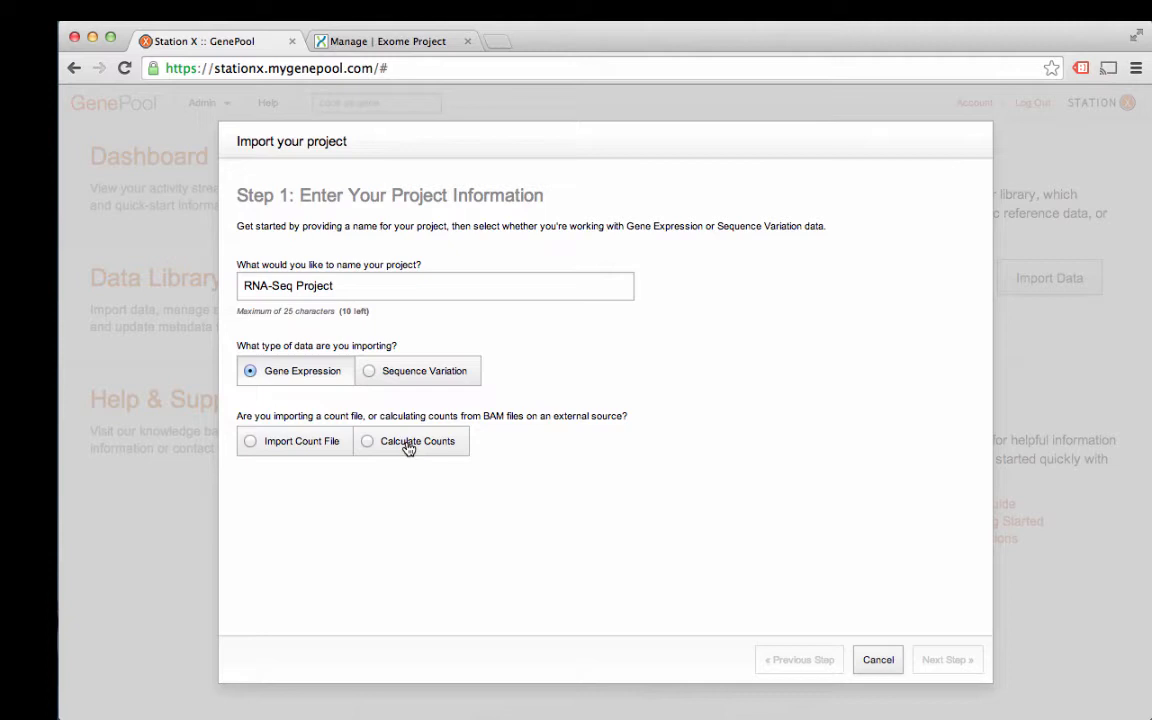
{"action": "left_click", "coordinate": [408, 448]}
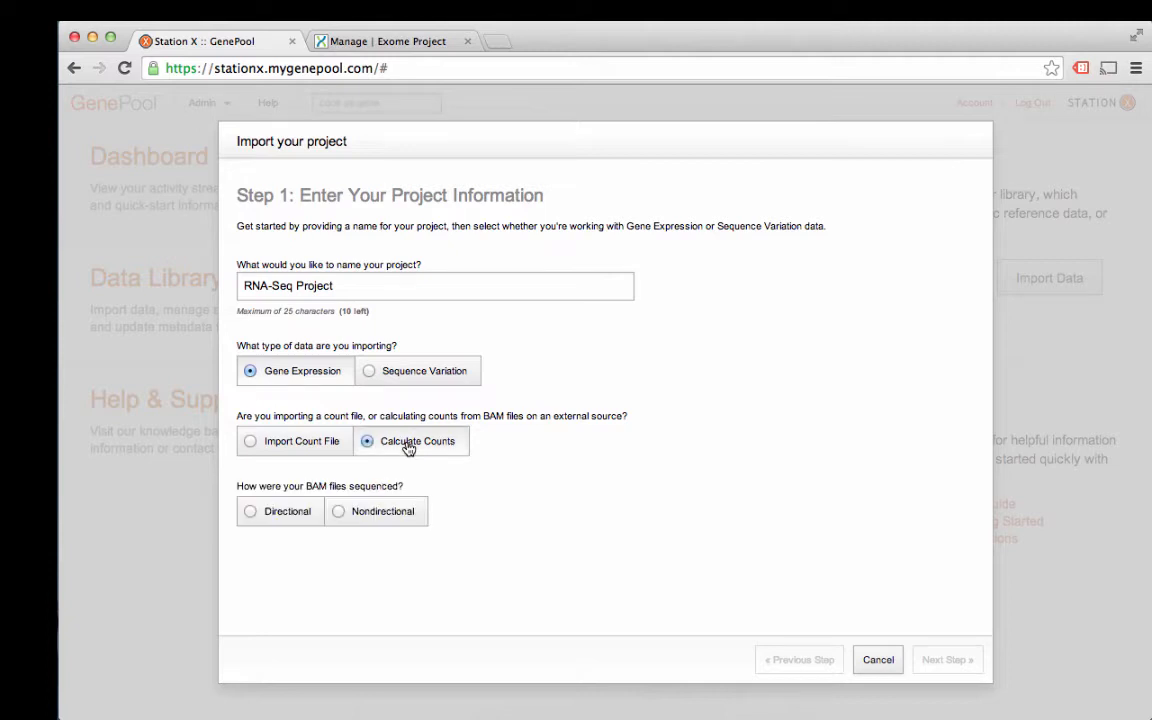
{"action": "left_click", "coordinate": [359, 518]}
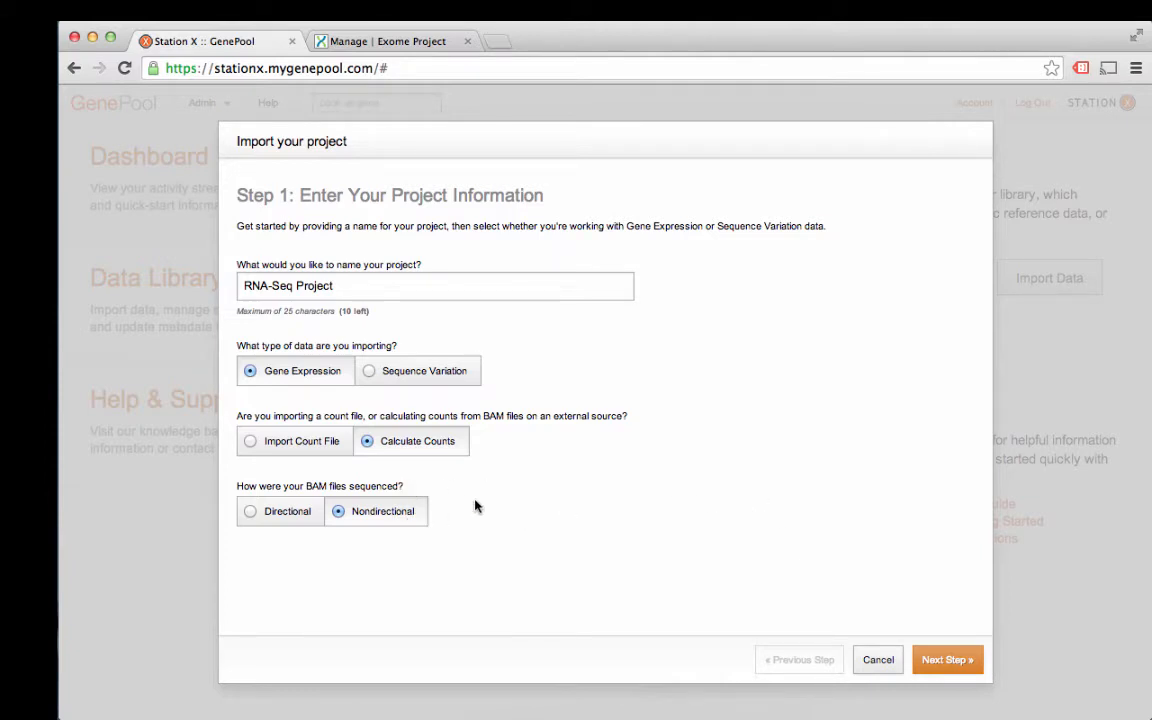
{"action": "left_click", "coordinate": [962, 664]}
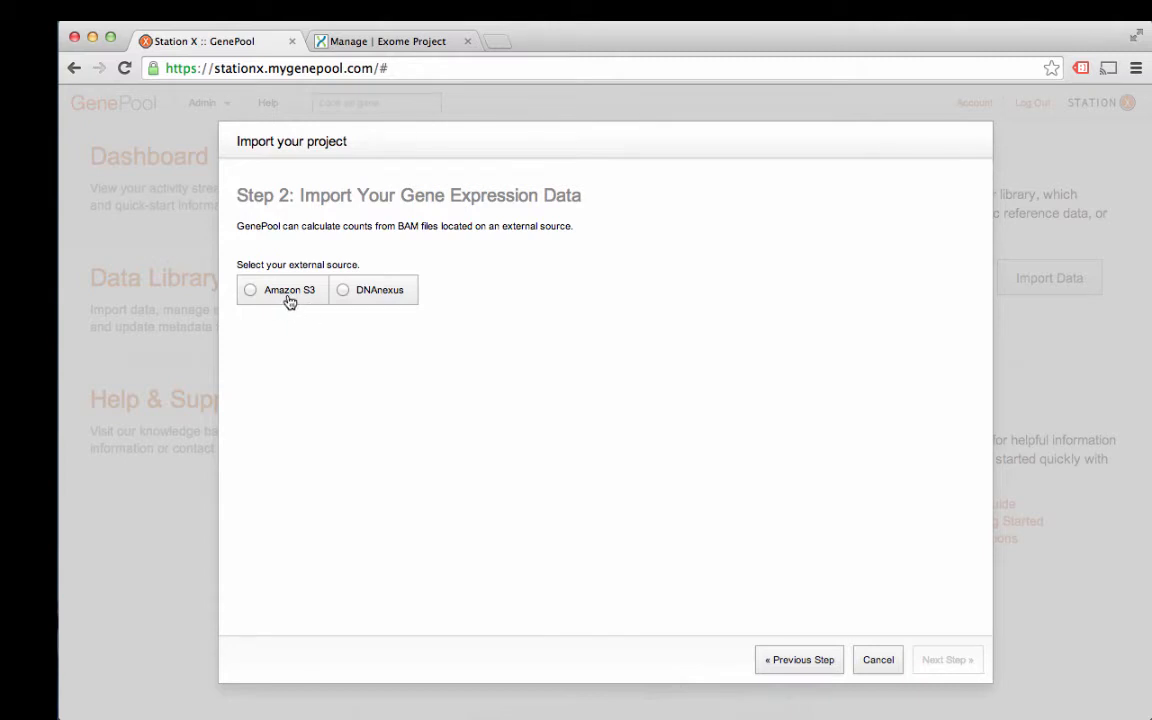
Step: Use DNAnexus as the BAM source and list sample SRR1283007's files in RNA-Seq Project
{"action": "left_click", "coordinate": [370, 293]}
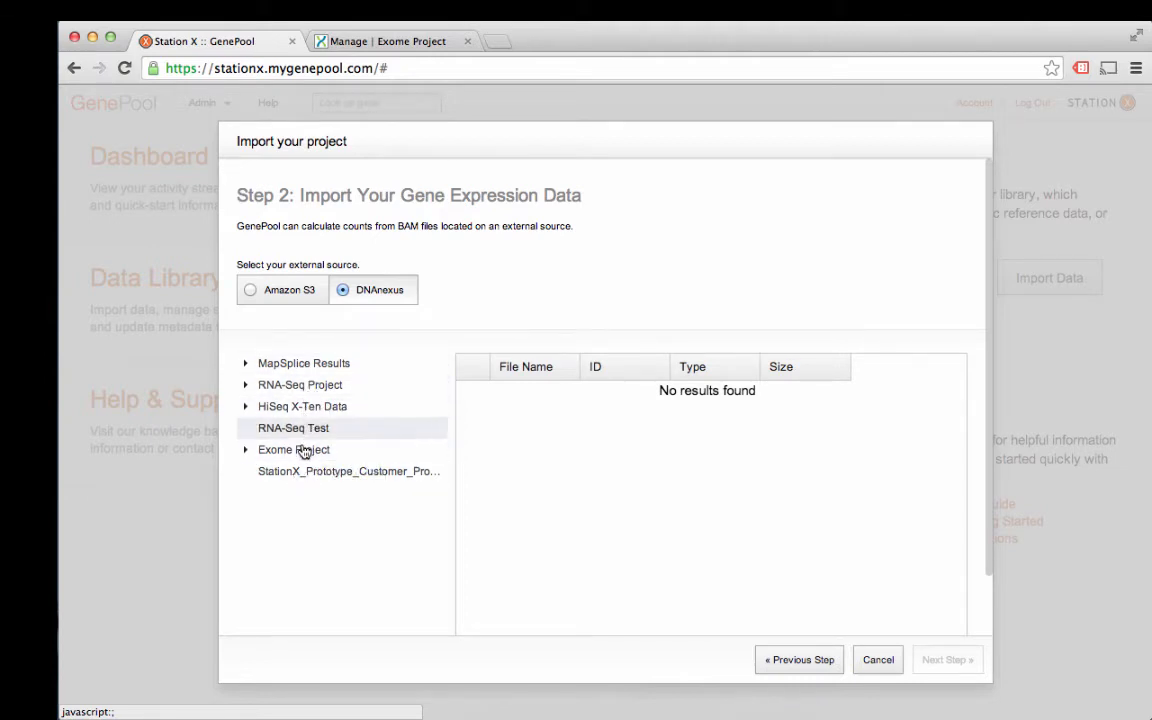
{"action": "left_click", "coordinate": [246, 386]}
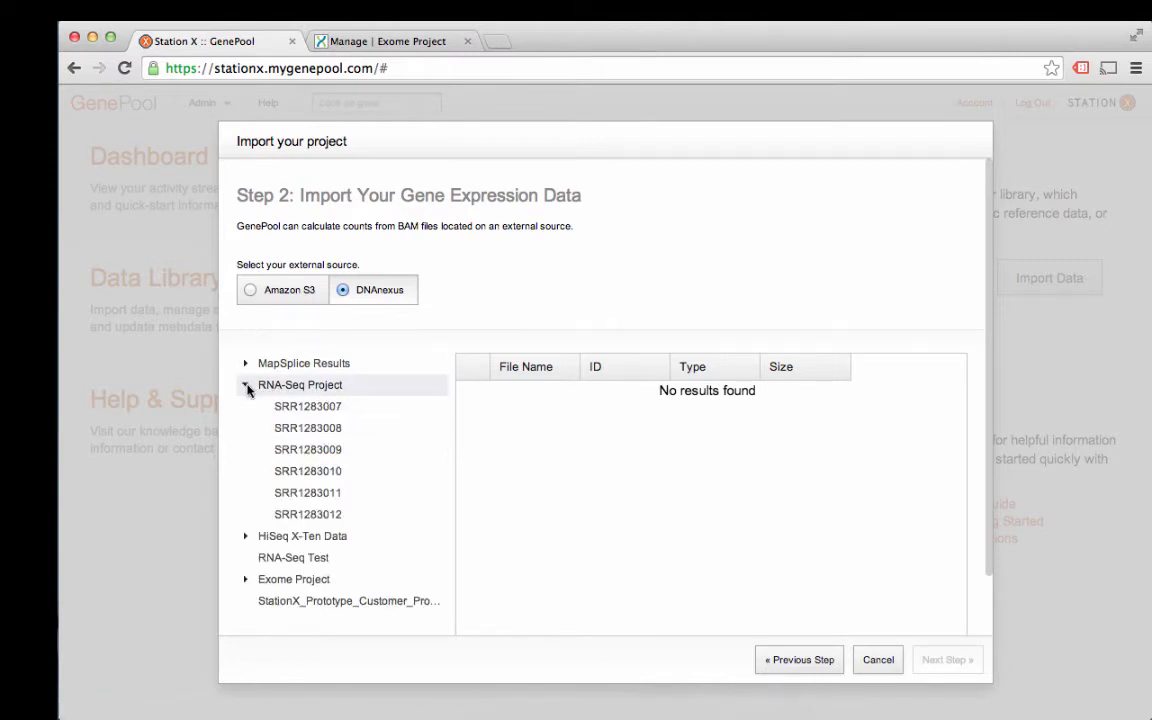
{"action": "left_click", "coordinate": [292, 407]}
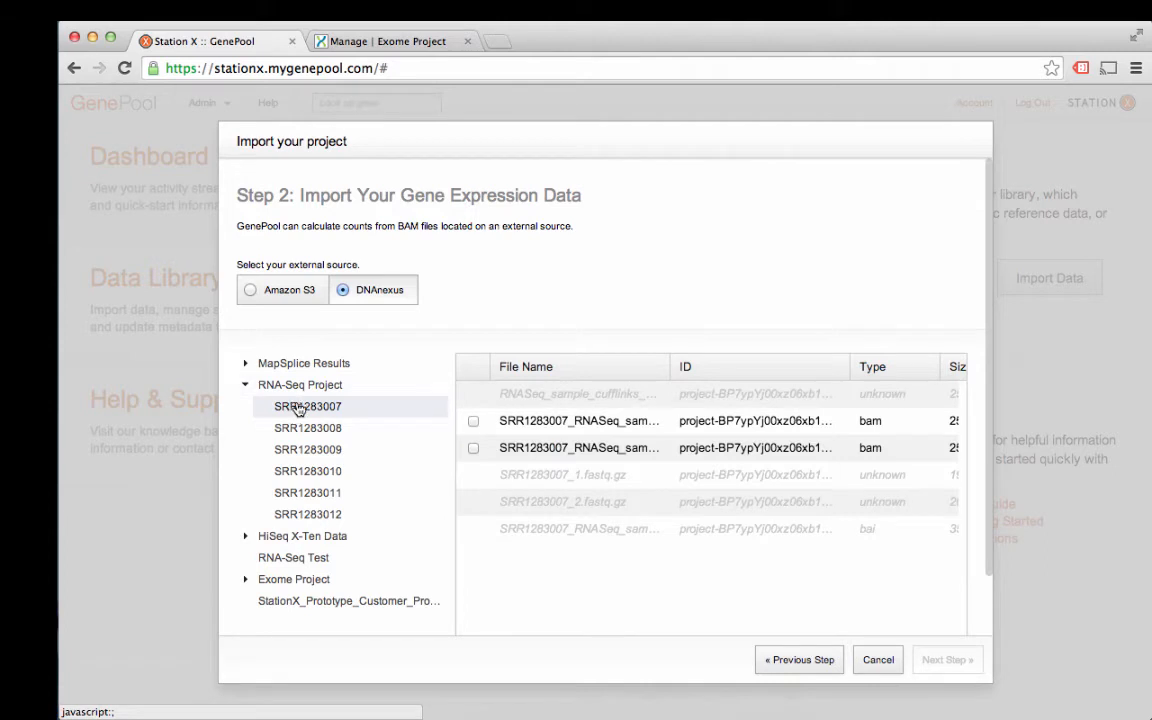
Step: Select the indexed sorted BAM files for samples SRR1283007, SRR1283008 and SRR1283009
{"action": "left_click", "coordinate": [473, 449]}
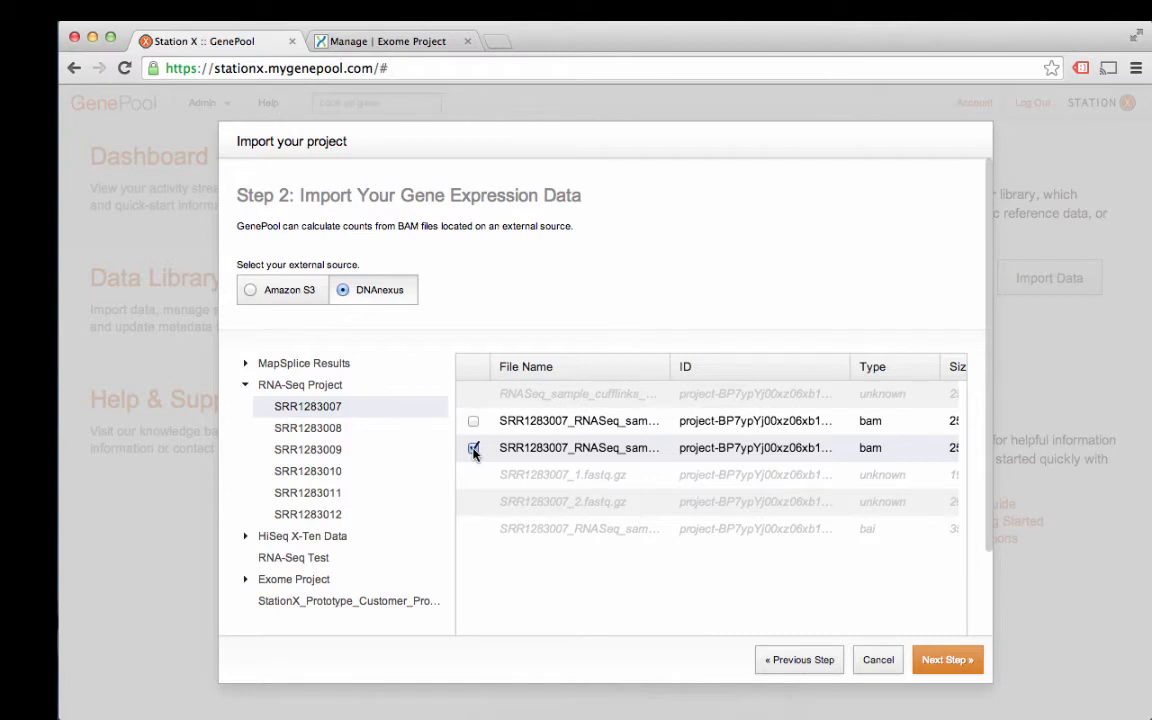
{"action": "left_click", "coordinate": [340, 428]}
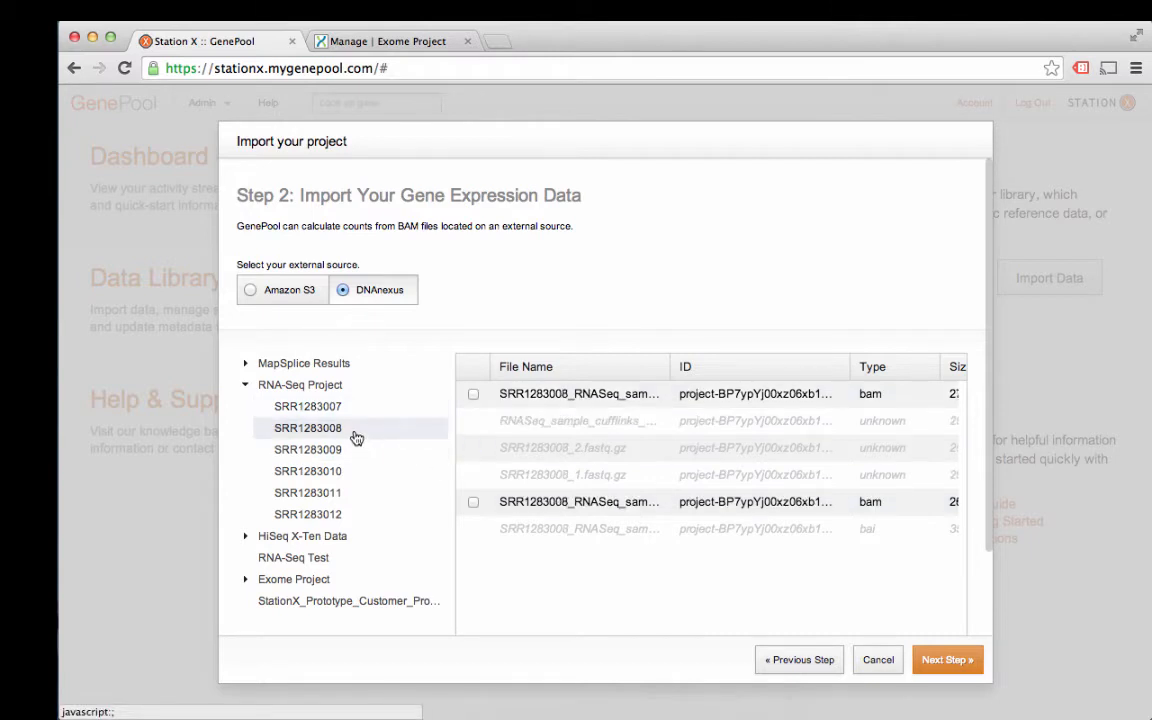
{"action": "left_click", "coordinate": [474, 395]}
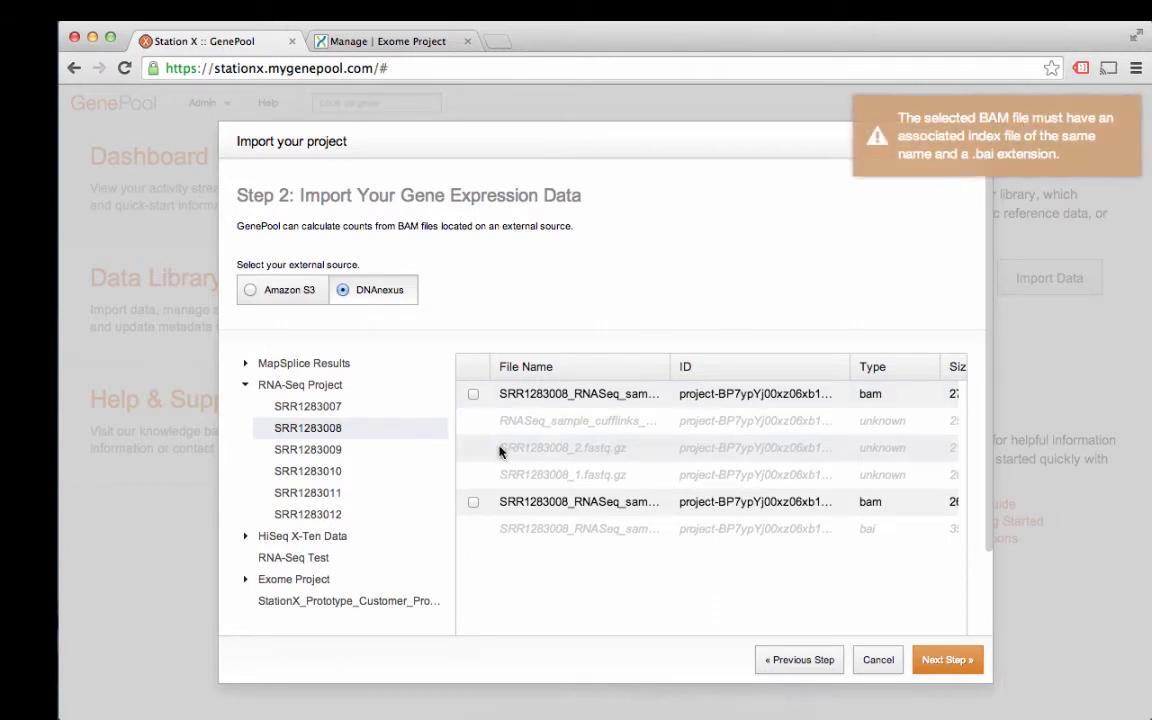
{"action": "left_click", "coordinate": [473, 503]}
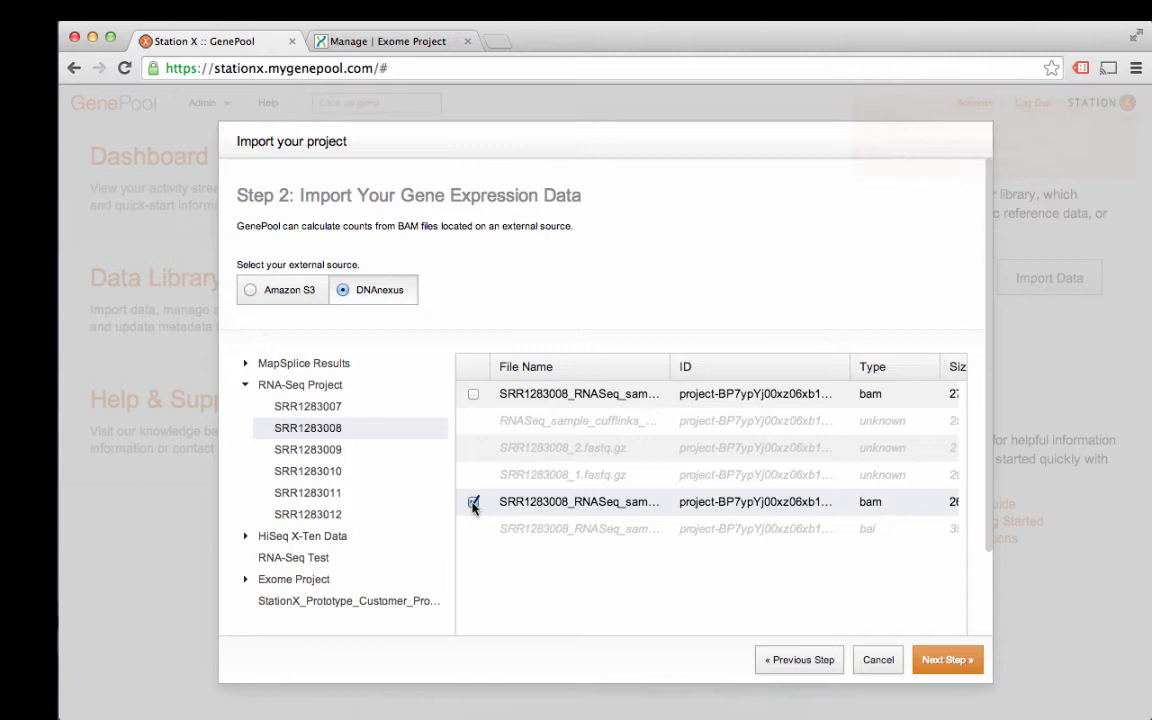
{"action": "left_click", "coordinate": [357, 452]}
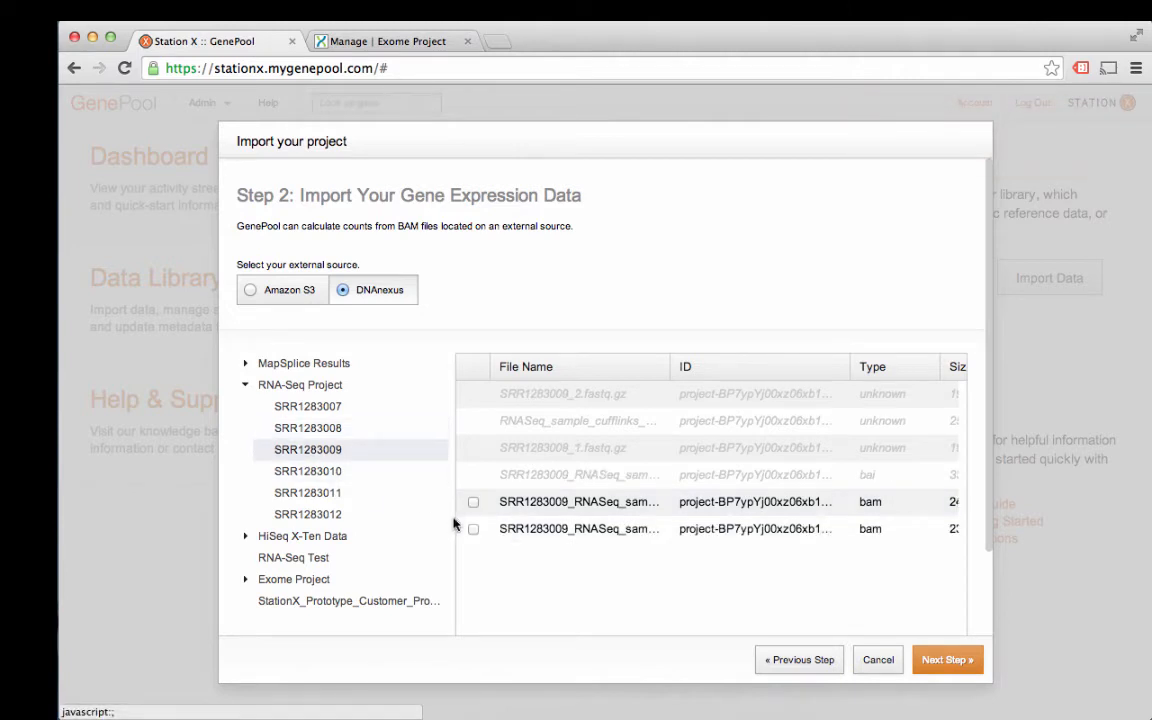
{"action": "left_click", "coordinate": [358, 475]}
Step: Select BAM files for samples SRR1283010 through SRR1283012 and proceed to confirmation
{"action": "left_click", "coordinate": [473, 475]}
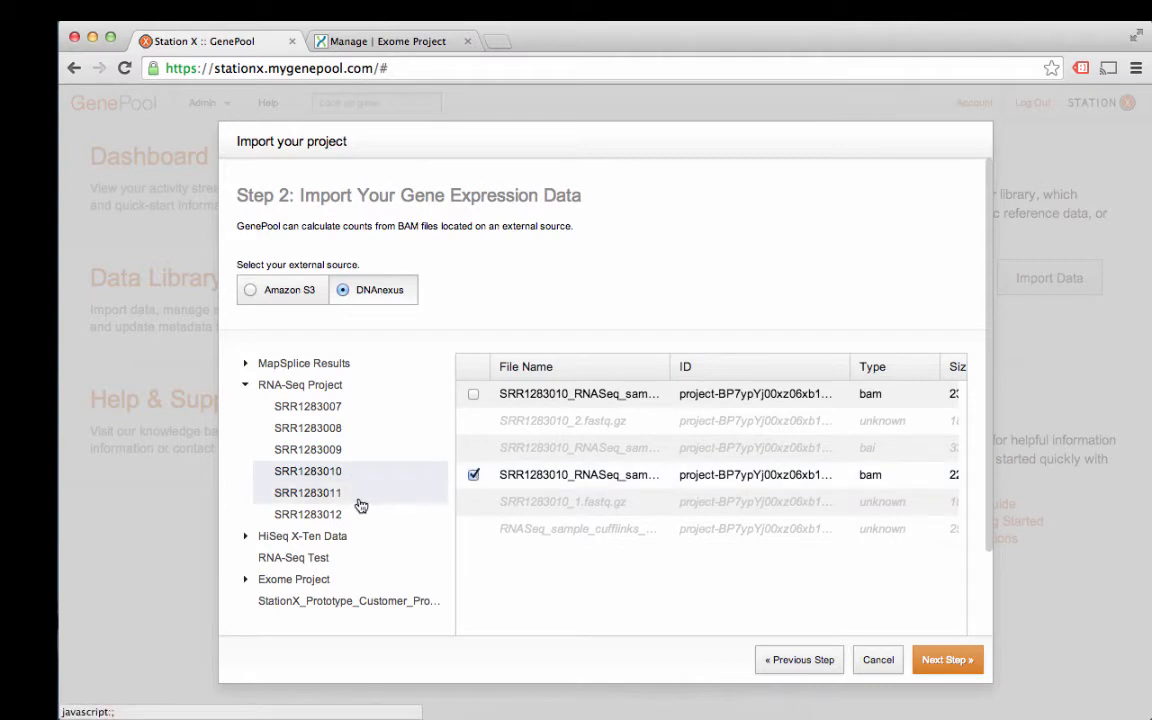
{"action": "left_click", "coordinate": [360, 500]}
{"action": "left_click", "coordinate": [473, 502]}
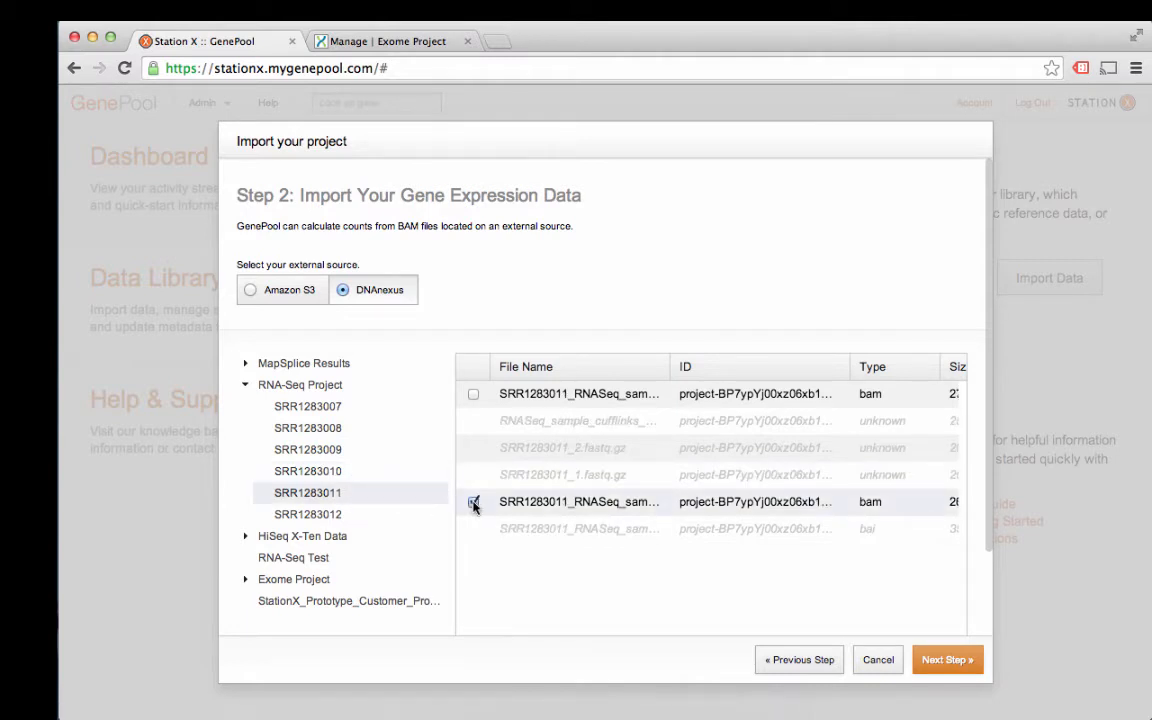
{"action": "left_click", "coordinate": [378, 517]}
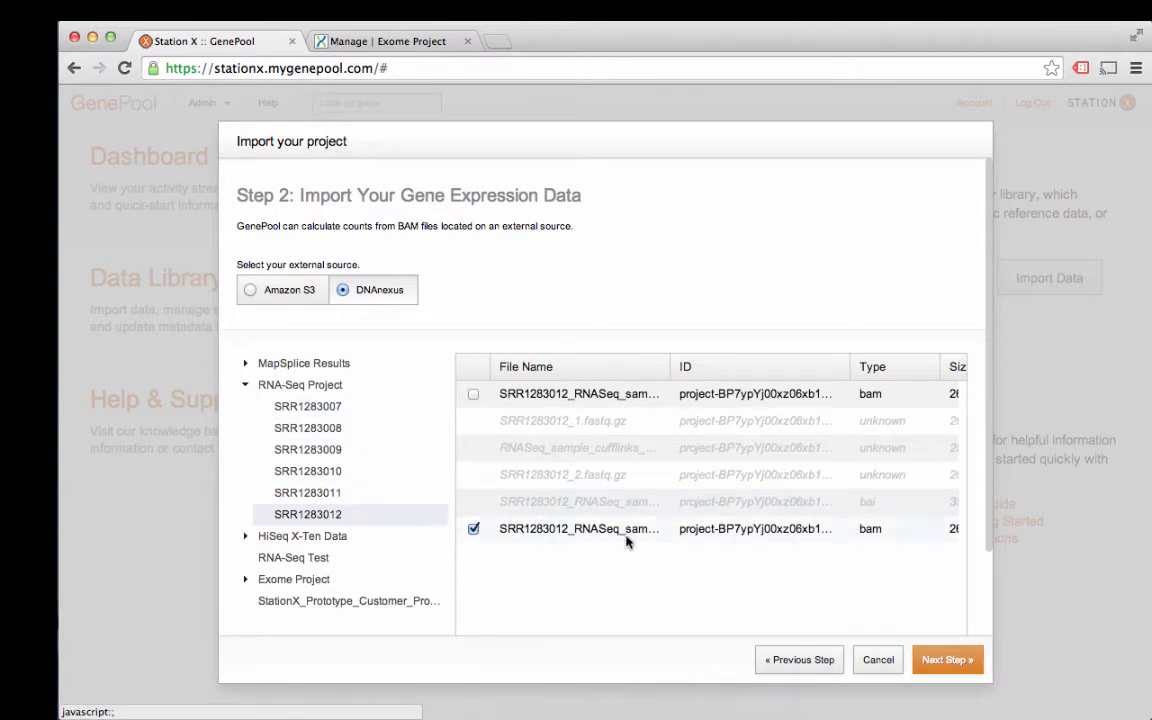
{"action": "left_click", "coordinate": [942, 662]}
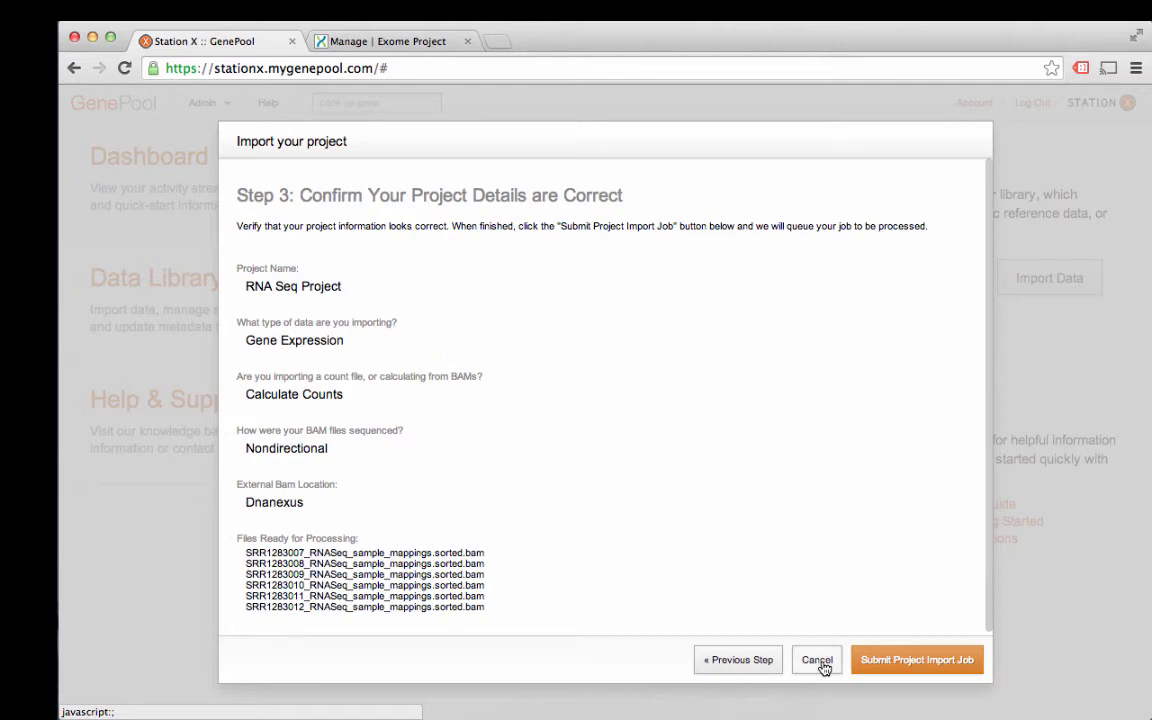
Step: Cancel the RNA Seq Project import after reviewing its six BAM files
{"action": "left_click", "coordinate": [822, 664]}
Step: Start an import named 'Exome Project' with Sequence Variation as the data type
{"action": "left_click", "coordinate": [1047, 280]}
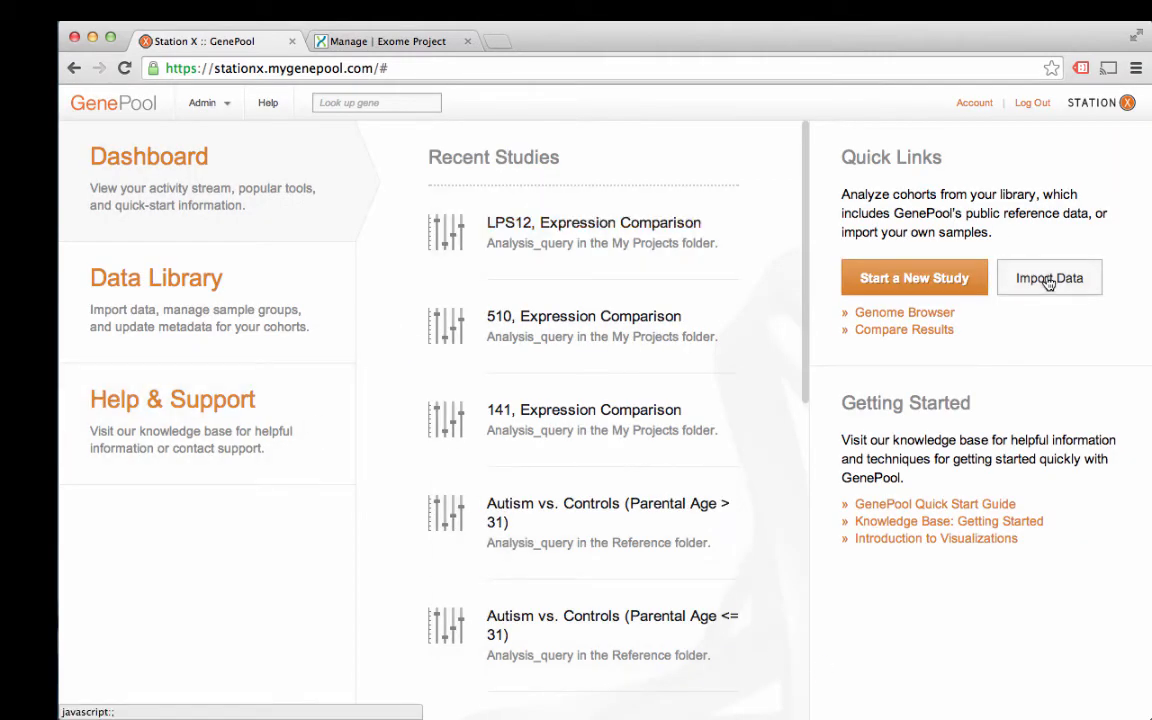
{"action": "left_click", "coordinate": [468, 285]}
{"action": "type", "text": "E"}
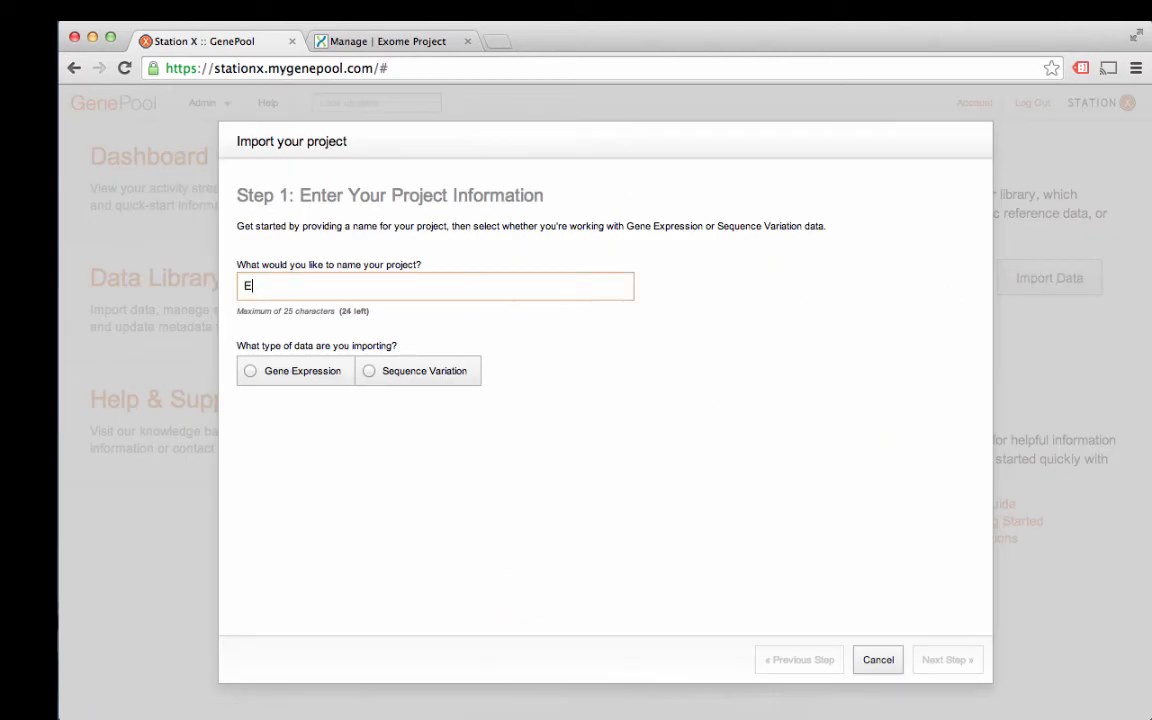
{"action": "type", "text": "xome Project"}
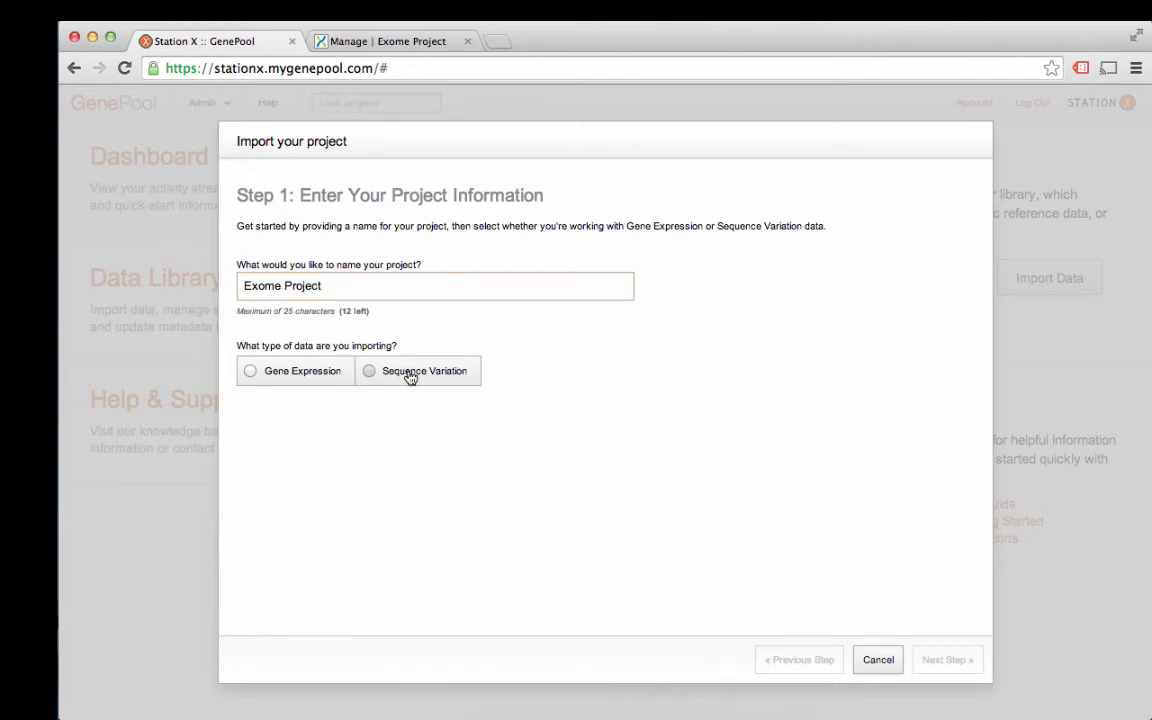
{"action": "left_click", "coordinate": [410, 376]}
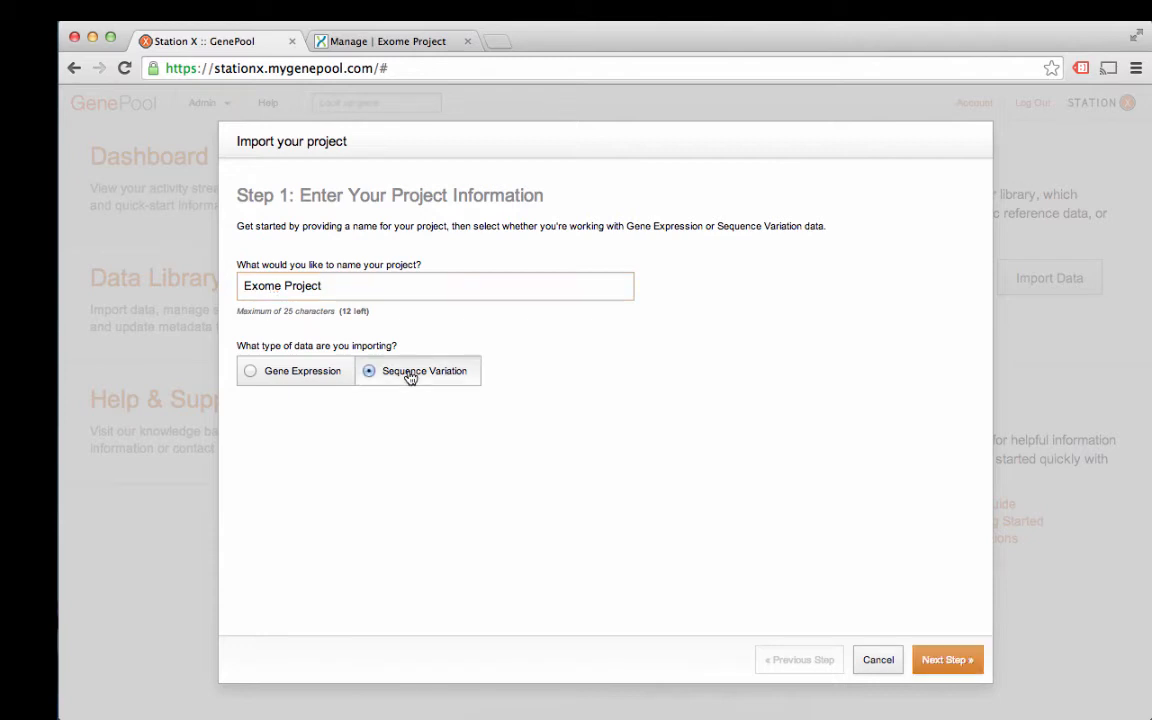
{"action": "left_click", "coordinate": [948, 660]}
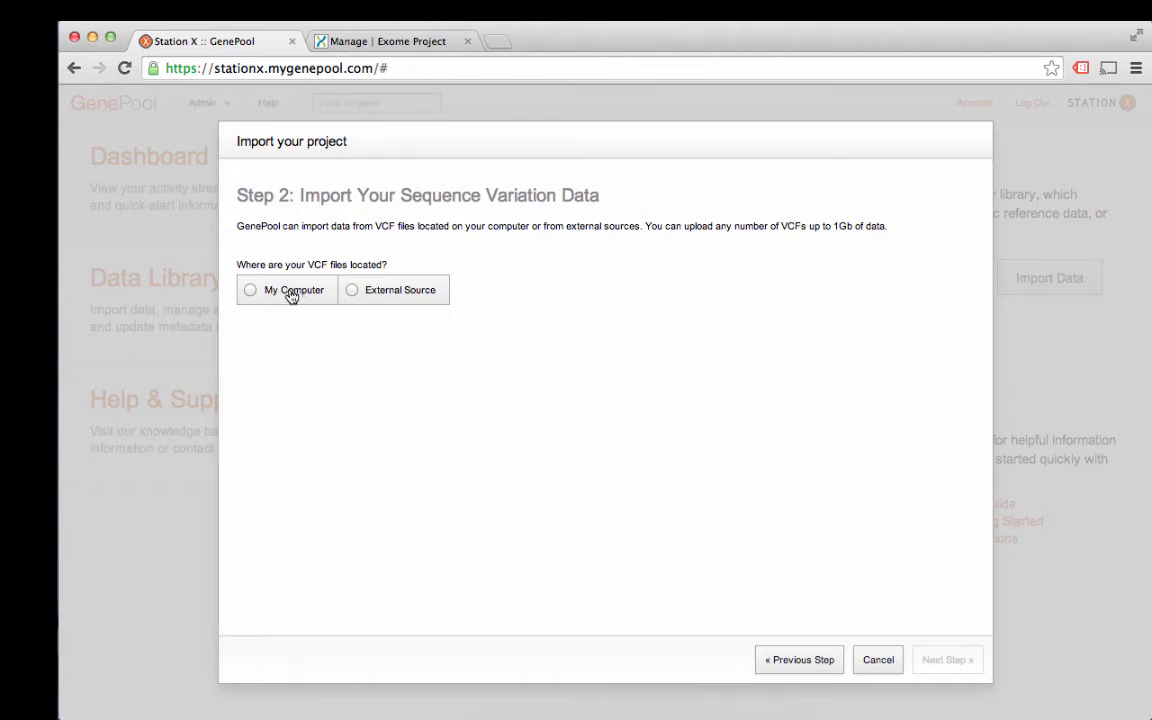
Step: Pick DNAnexus as the external VCF source and list sample ERR058846's seven files
{"action": "left_click", "coordinate": [405, 293]}
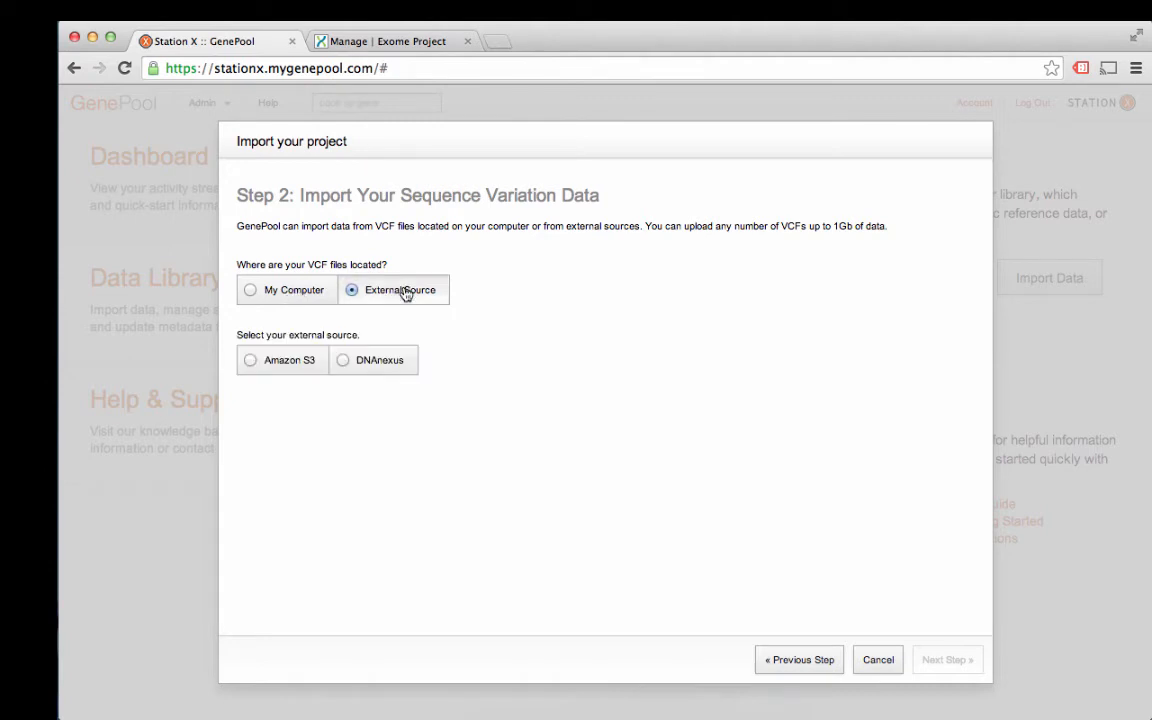
{"action": "left_click", "coordinate": [388, 366]}
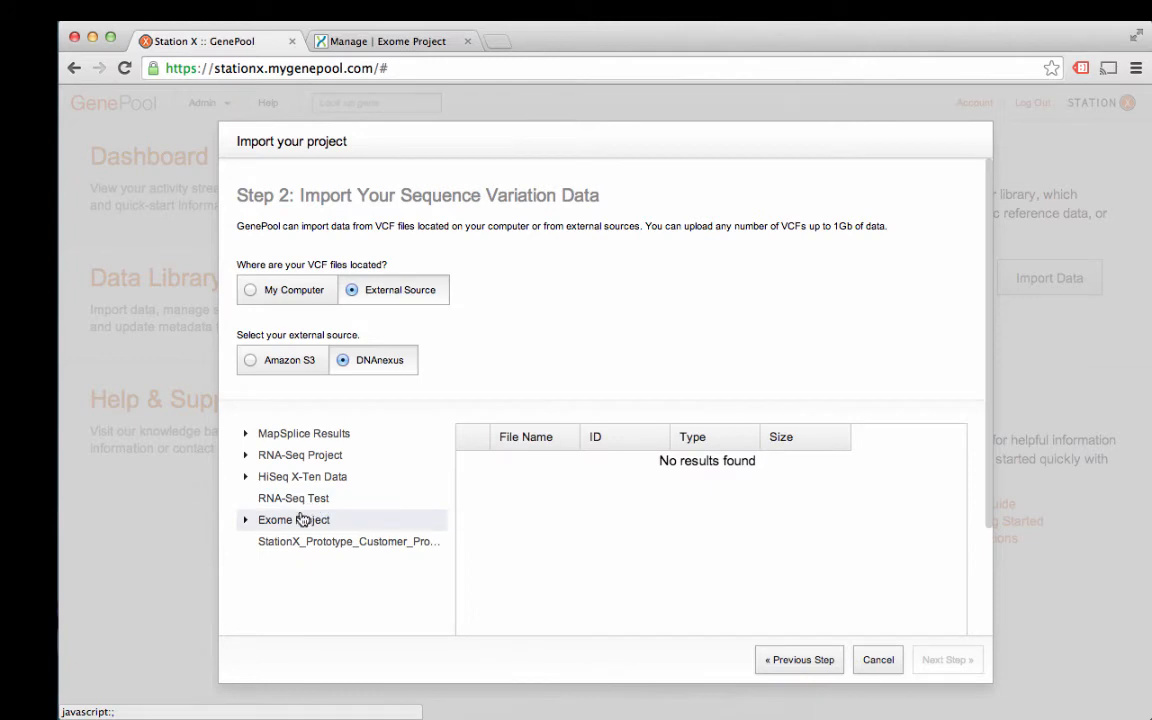
{"action": "left_click", "coordinate": [246, 520]}
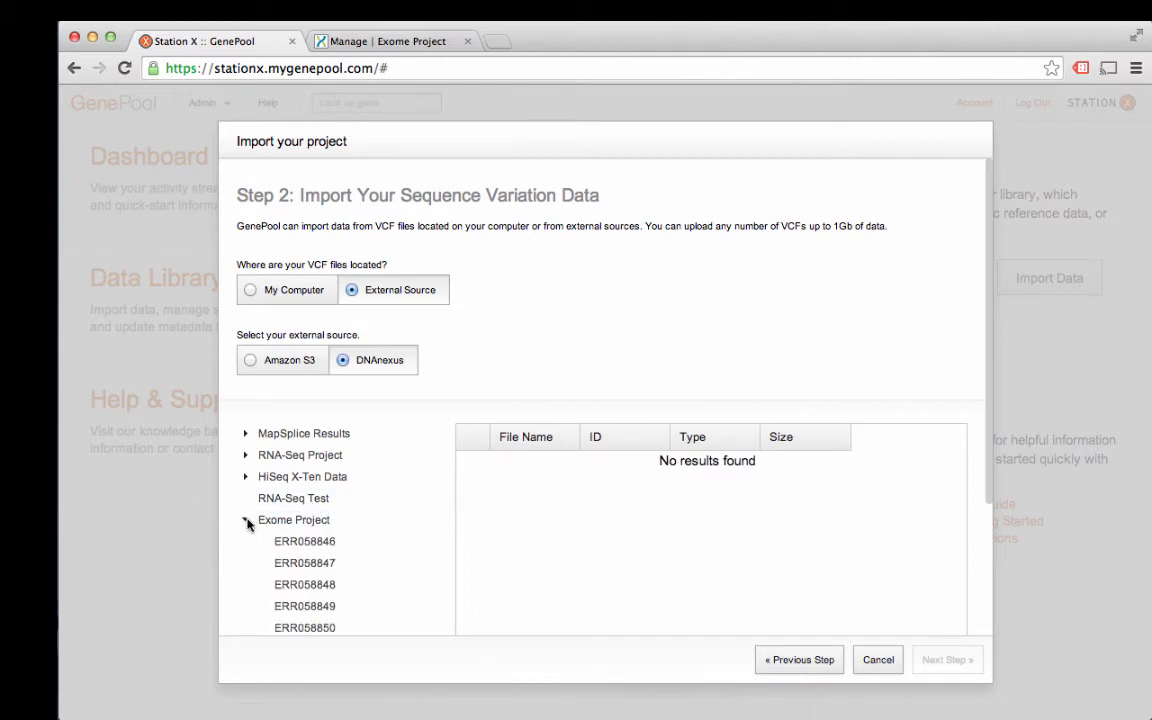
{"action": "scroll", "coordinate": [290, 530], "scroll_direction": "down", "scroll_amount": 3}
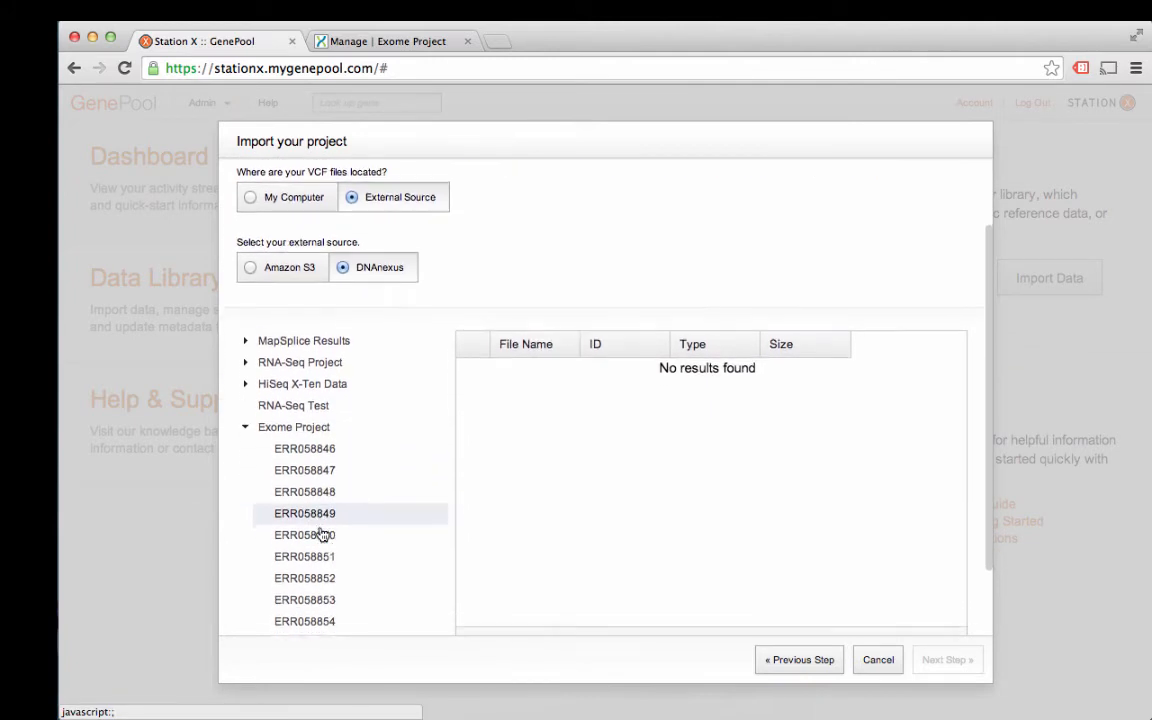
{"action": "left_click", "coordinate": [300, 432]}
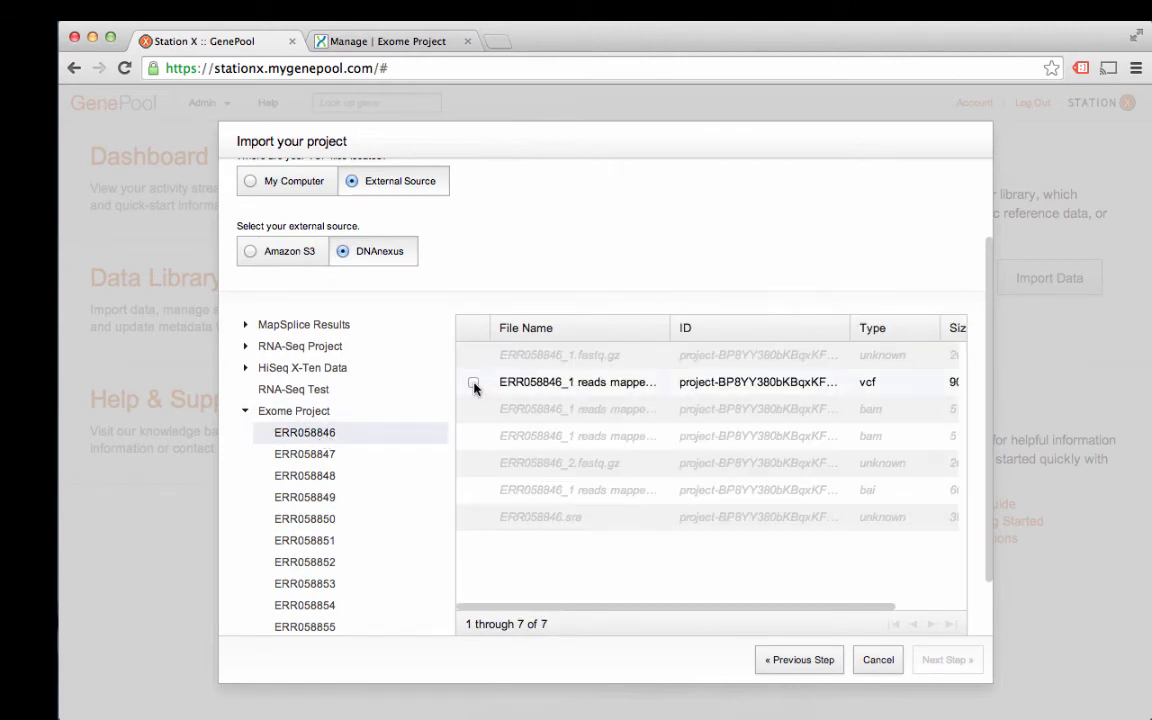
Step: Add the vcf files of samples ERR058846 through ERR058849 to the import
{"action": "left_click", "coordinate": [474, 385]}
{"action": "left_click", "coordinate": [330, 456]}
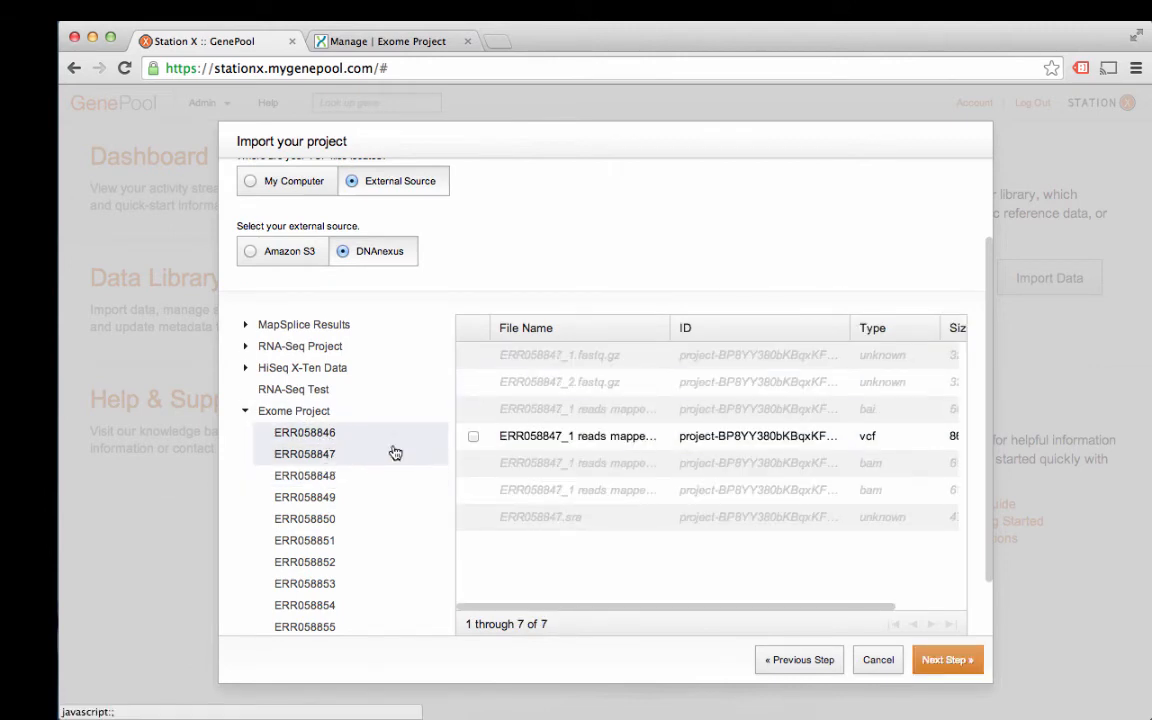
{"action": "left_click", "coordinate": [473, 437]}
{"action": "left_click", "coordinate": [358, 476]}
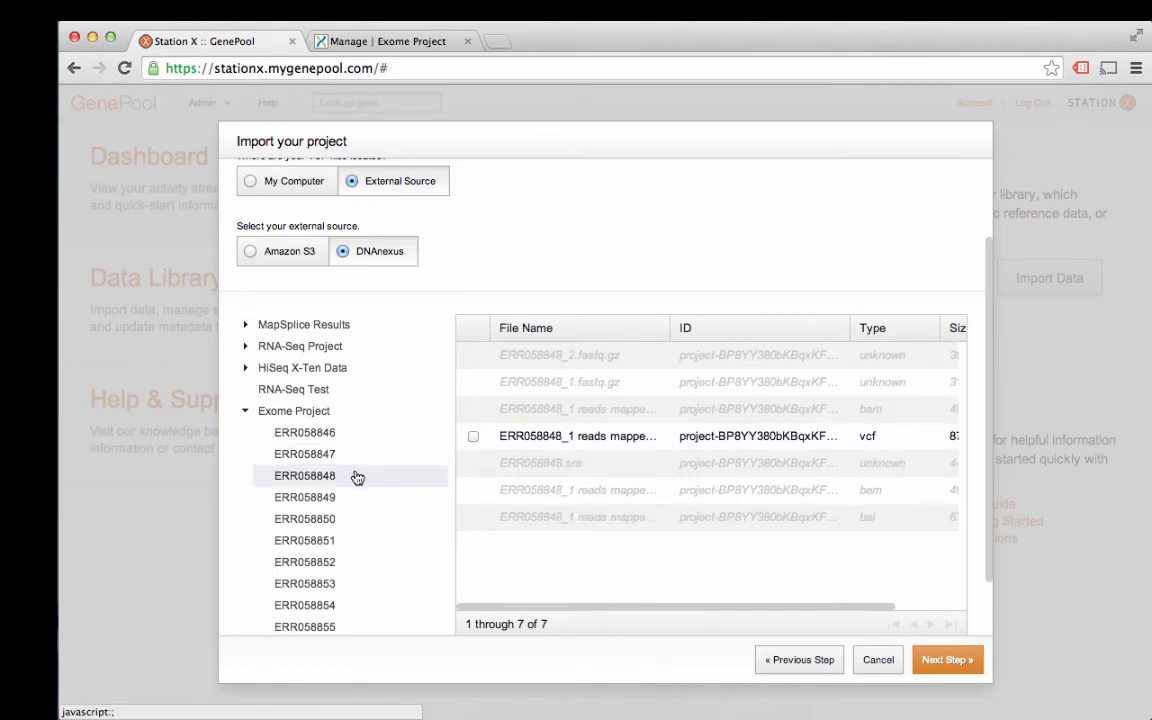
{"action": "left_click", "coordinate": [473, 436]}
{"action": "left_click", "coordinate": [340, 497]}
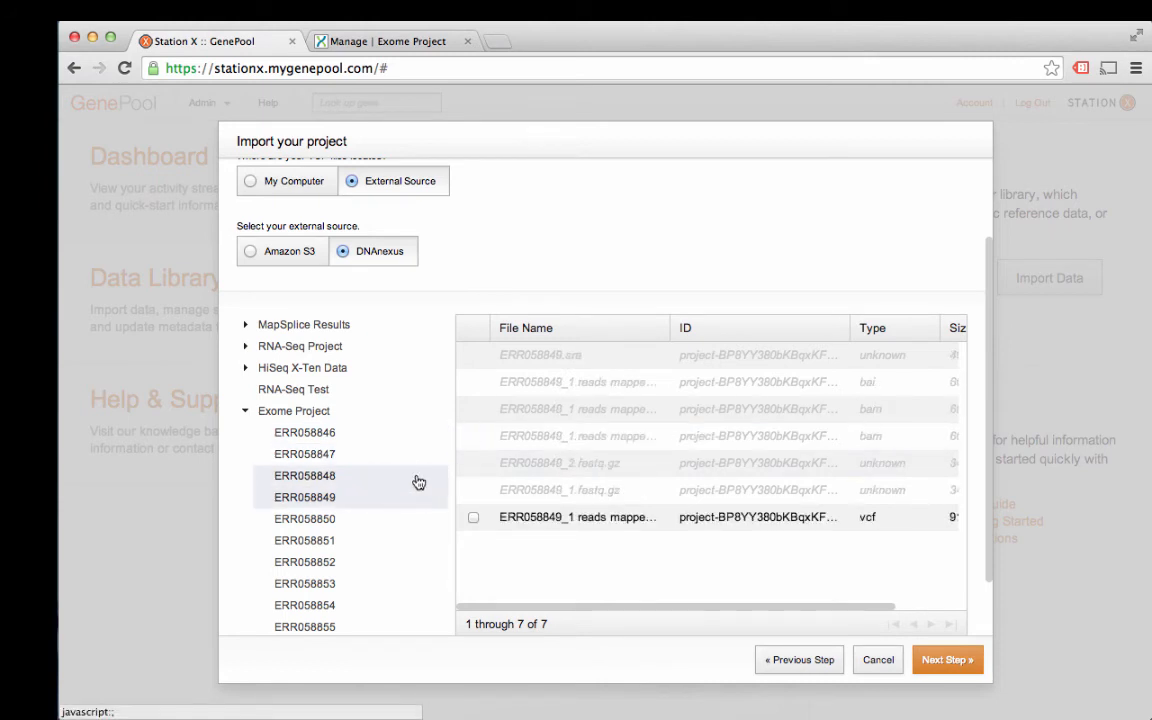
{"action": "left_click", "coordinate": [473, 517]}
Step: Add the vcf files of samples ERR058850, ERR058851 and ERR058852 to the import
{"action": "left_click", "coordinate": [332, 518]}
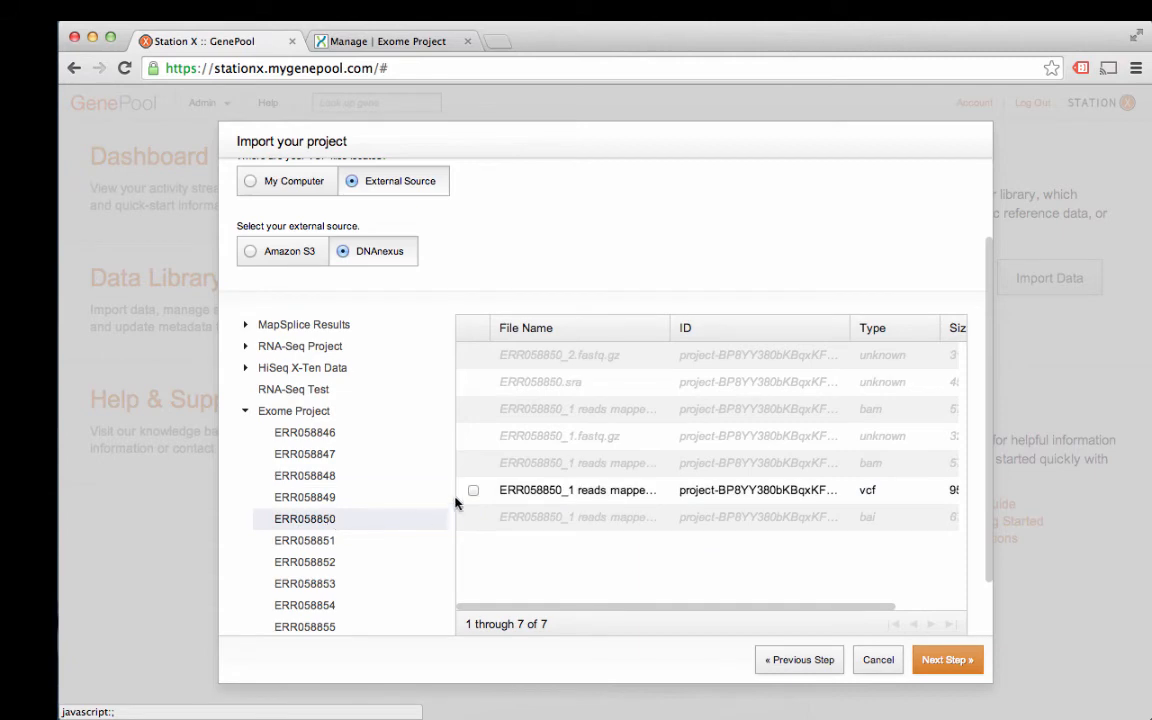
{"action": "left_click", "coordinate": [473, 490]}
{"action": "left_click", "coordinate": [330, 540]}
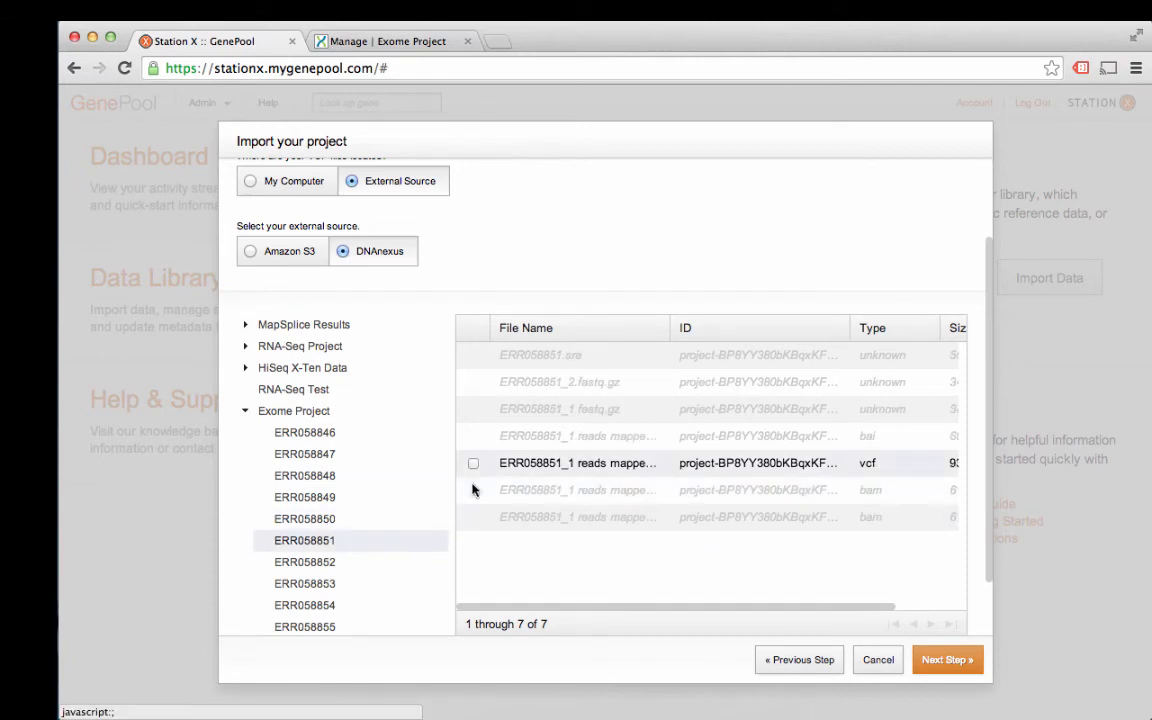
{"action": "left_click", "coordinate": [473, 463]}
{"action": "scroll", "coordinate": [370, 520], "scroll_direction": "down", "scroll_amount": 1}
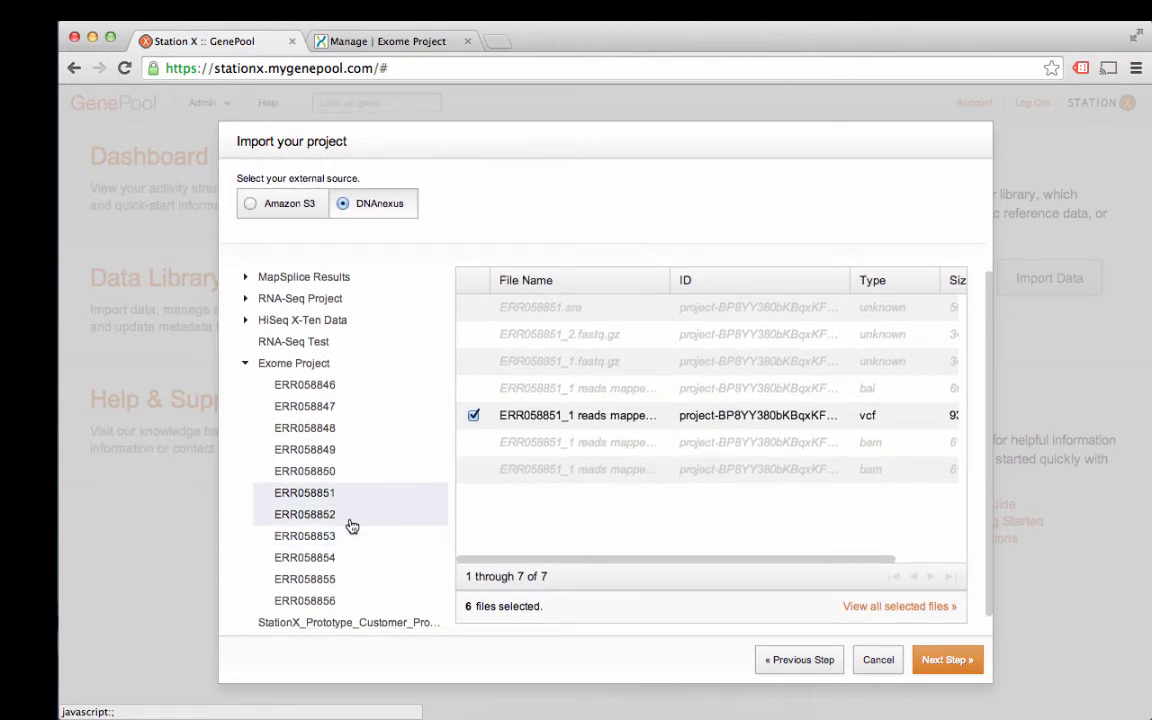
{"action": "left_click", "coordinate": [350, 521]}
{"action": "left_click", "coordinate": [473, 415]}
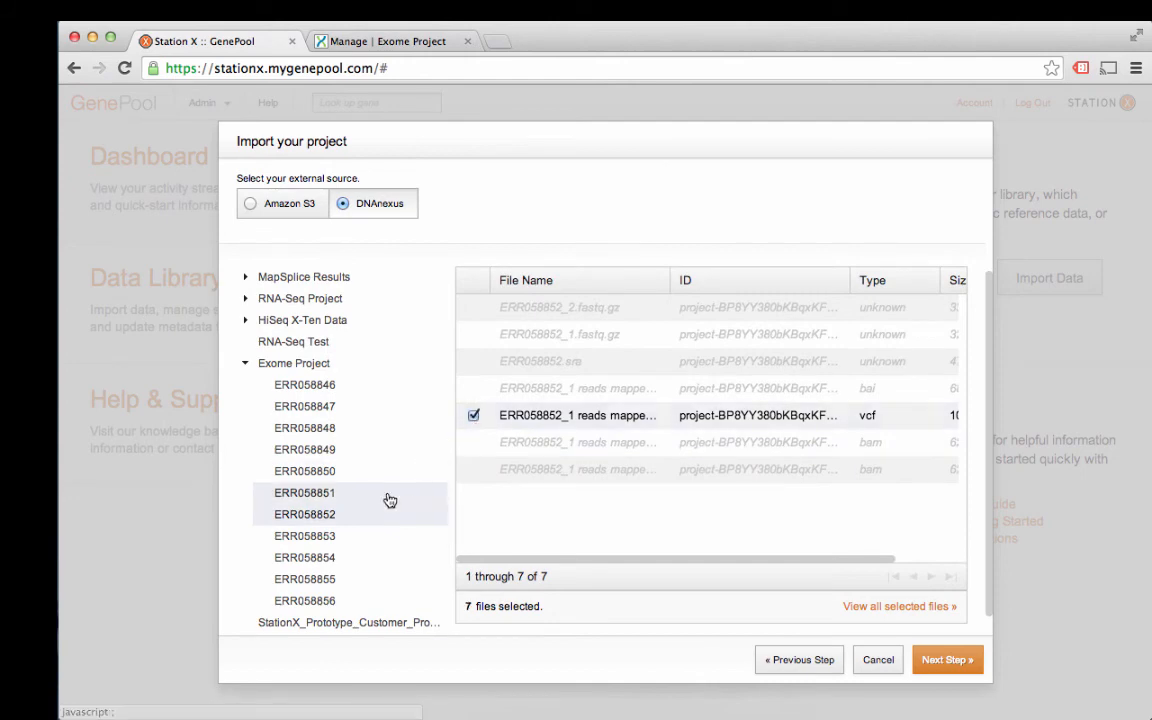
Step: Expand samples ERR058853 through ERR058856 and add ERR058855's vcf file to the import
{"action": "left_click", "coordinate": [362, 537]}
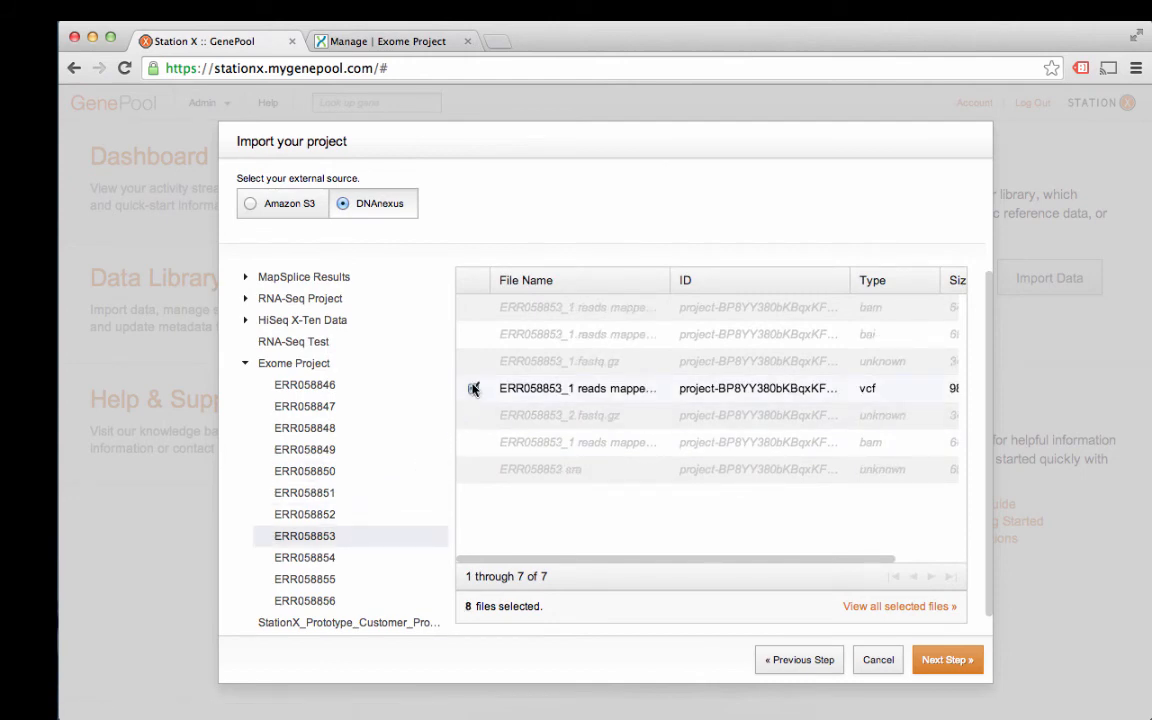
{"action": "left_click", "coordinate": [334, 557]}
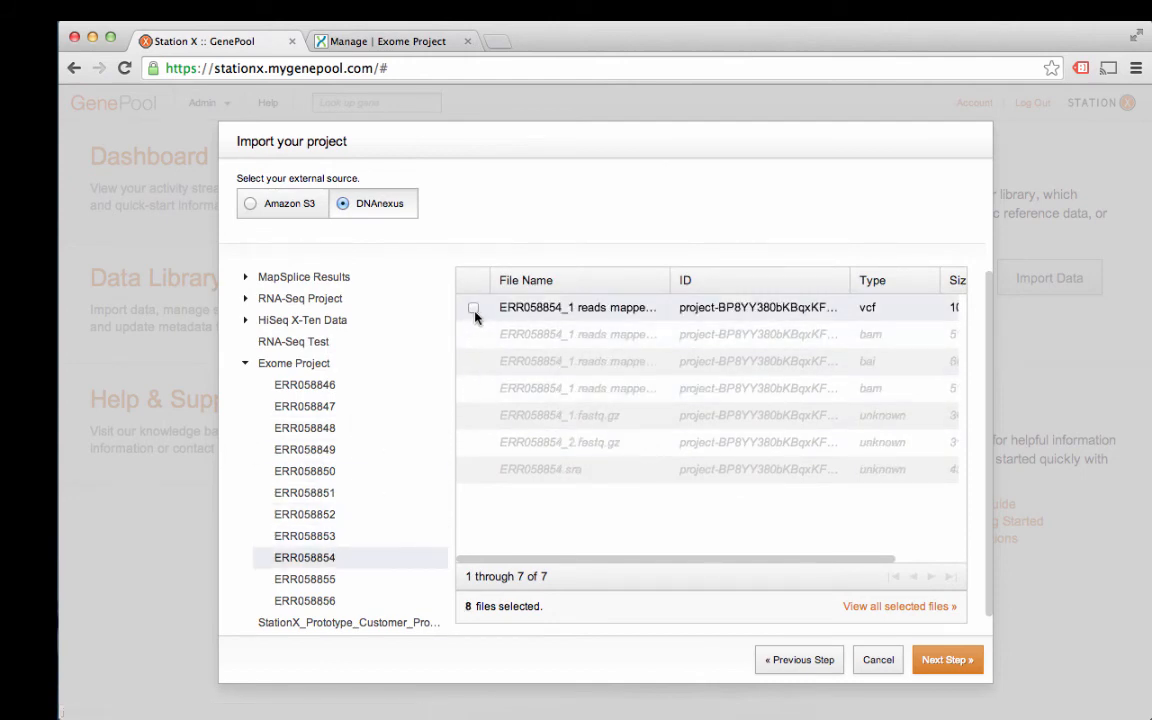
{"action": "left_click", "coordinate": [367, 579]}
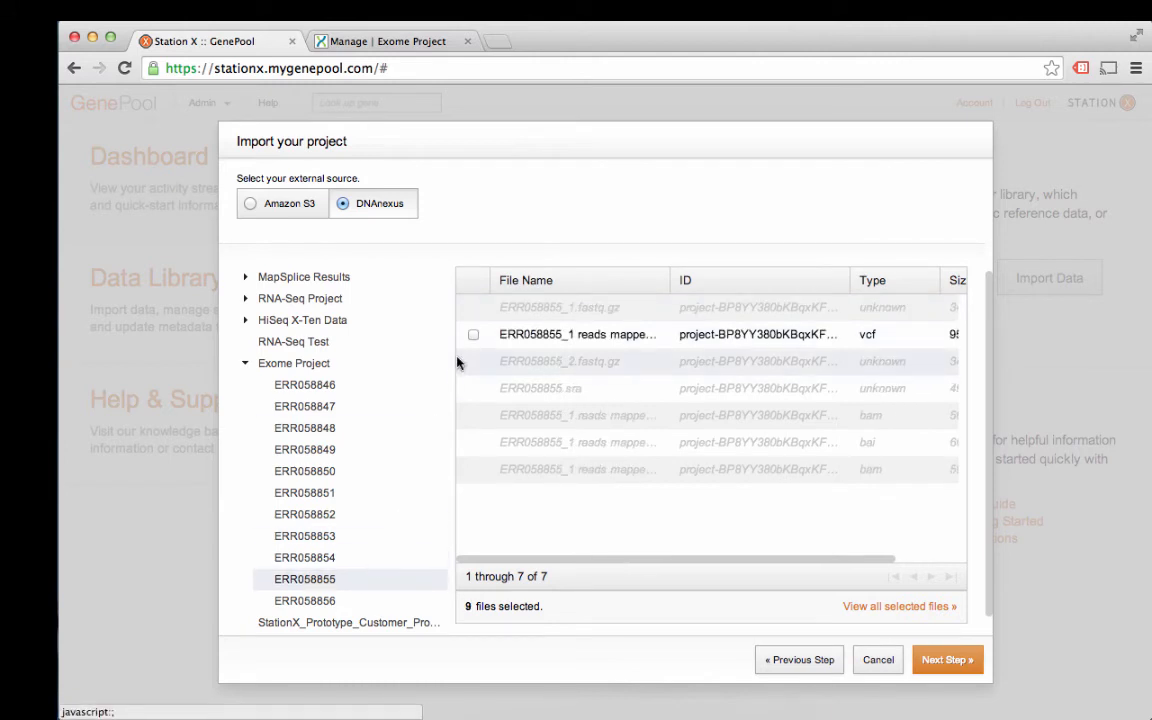
{"action": "left_click", "coordinate": [474, 335]}
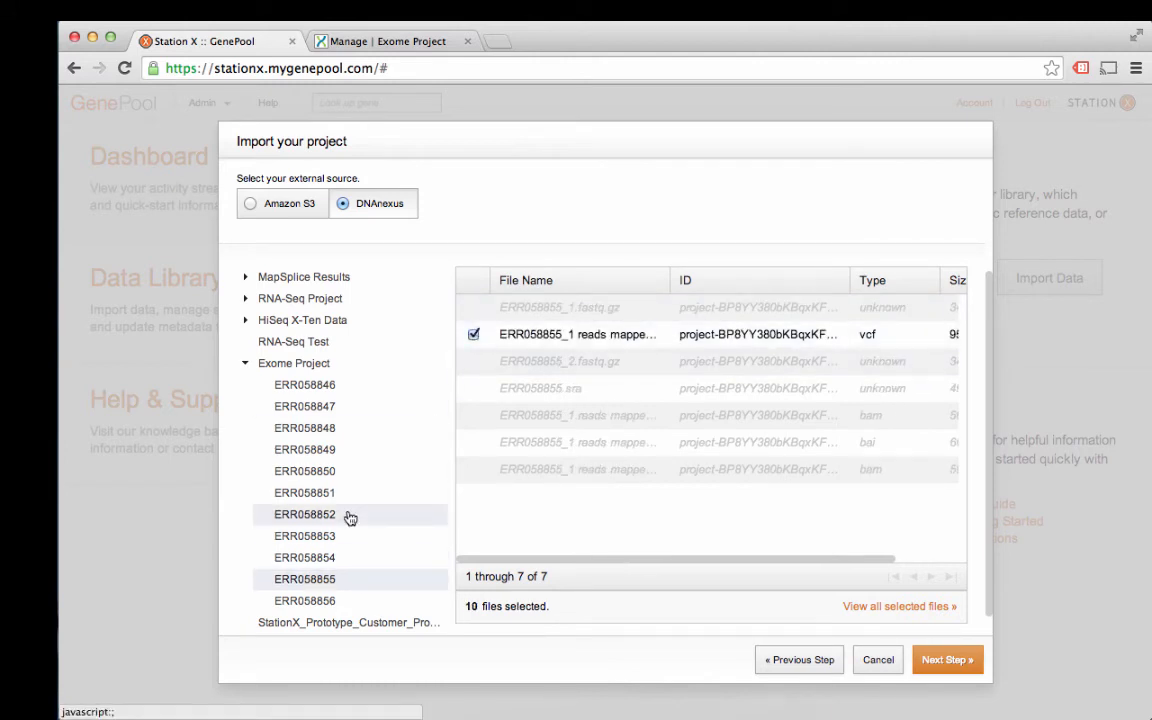
{"action": "left_click", "coordinate": [346, 604]}
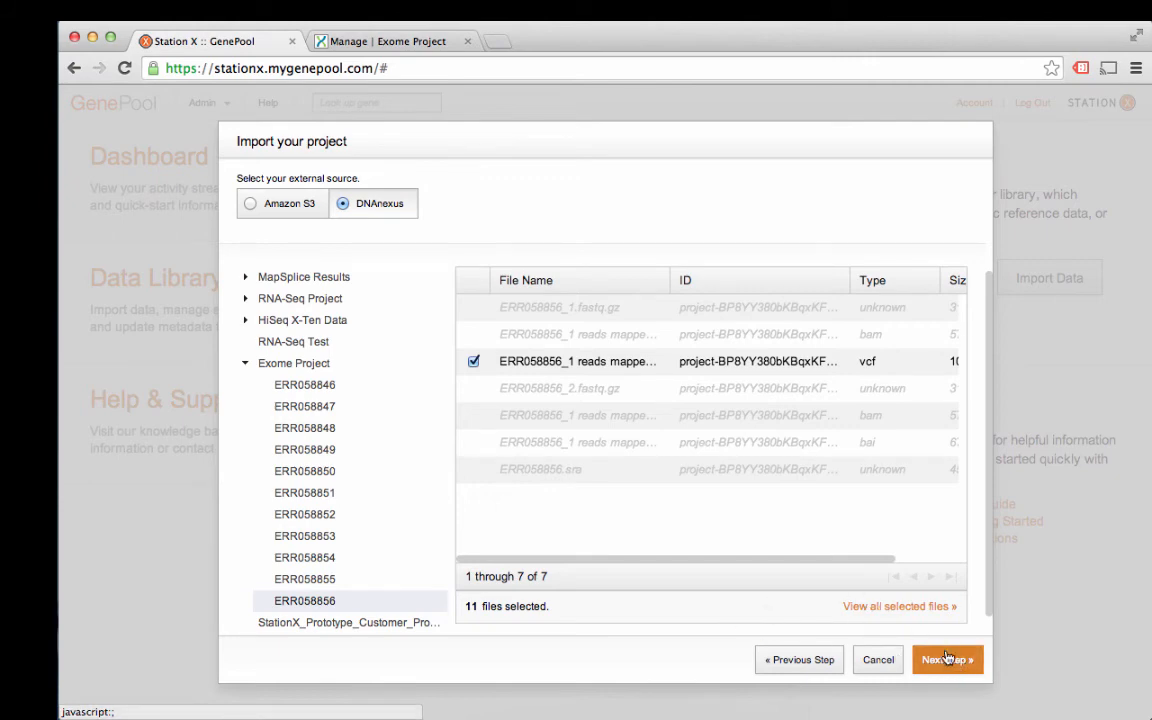
Step: Review the Step 3 summary of the 11 vcf files, then cancel the Exome Project import
{"action": "left_click", "coordinate": [944, 664]}
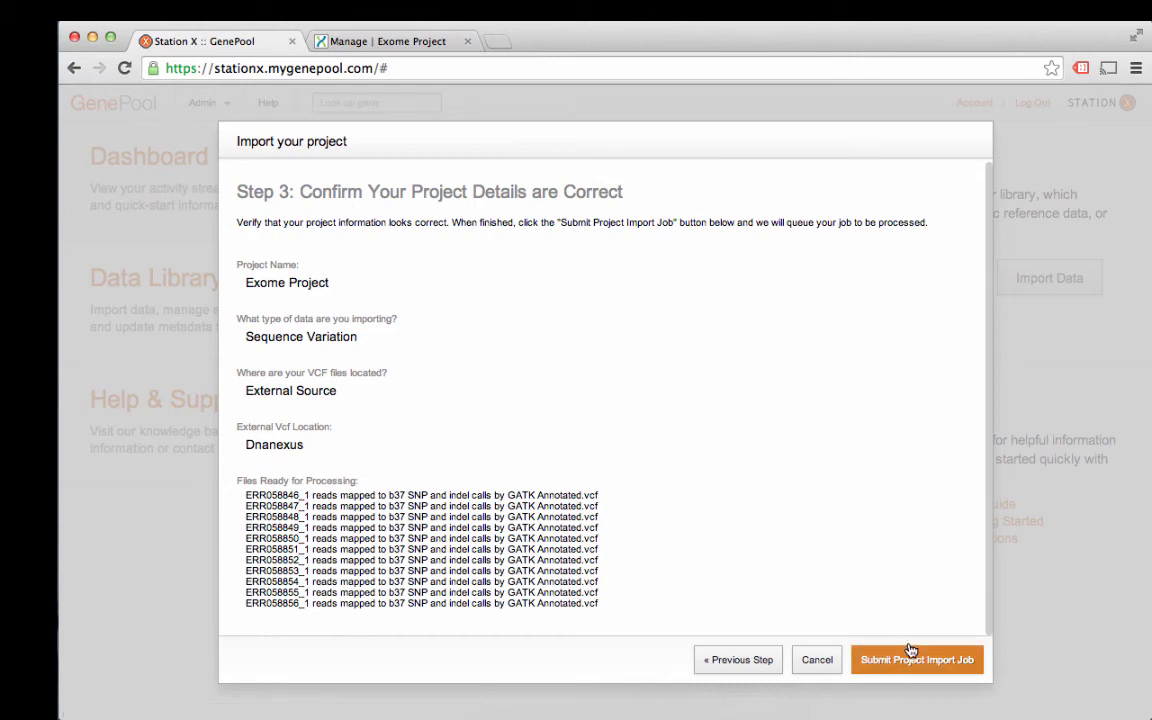
{"action": "left_click", "coordinate": [817, 660]}
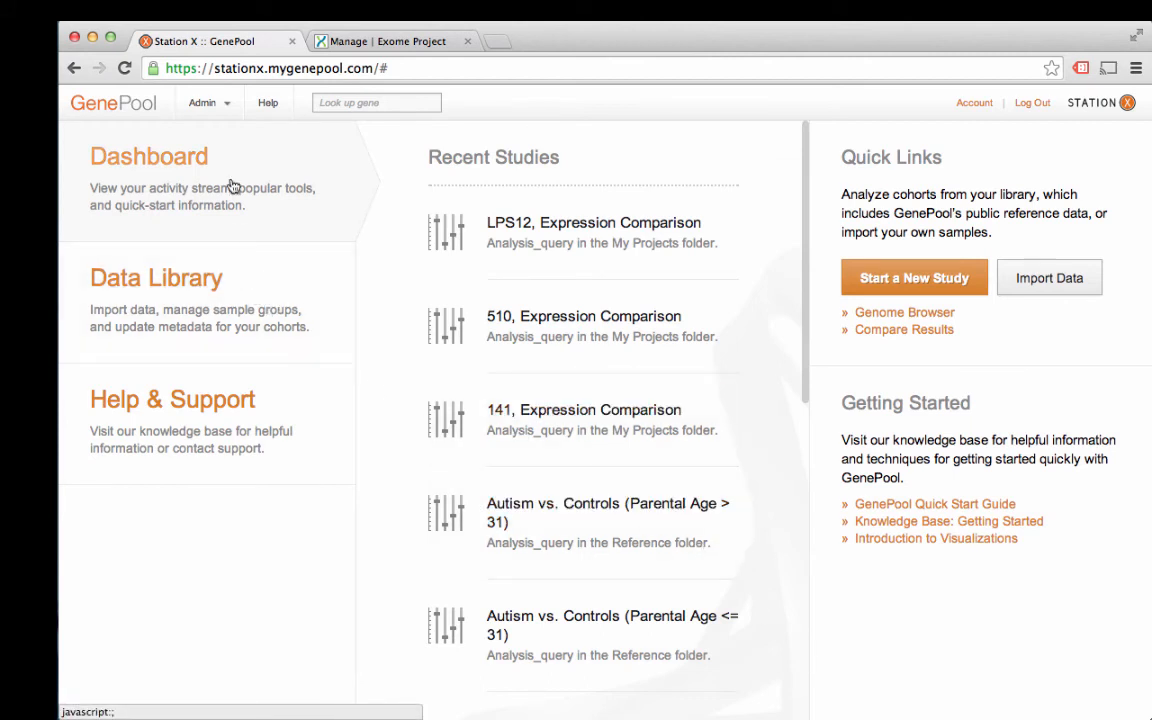
Step: From the Admin menu's Data Library, open DNANexus > RNA-Seq (SRP041846) to list its six datasets
{"action": "left_click", "coordinate": [224, 104]}
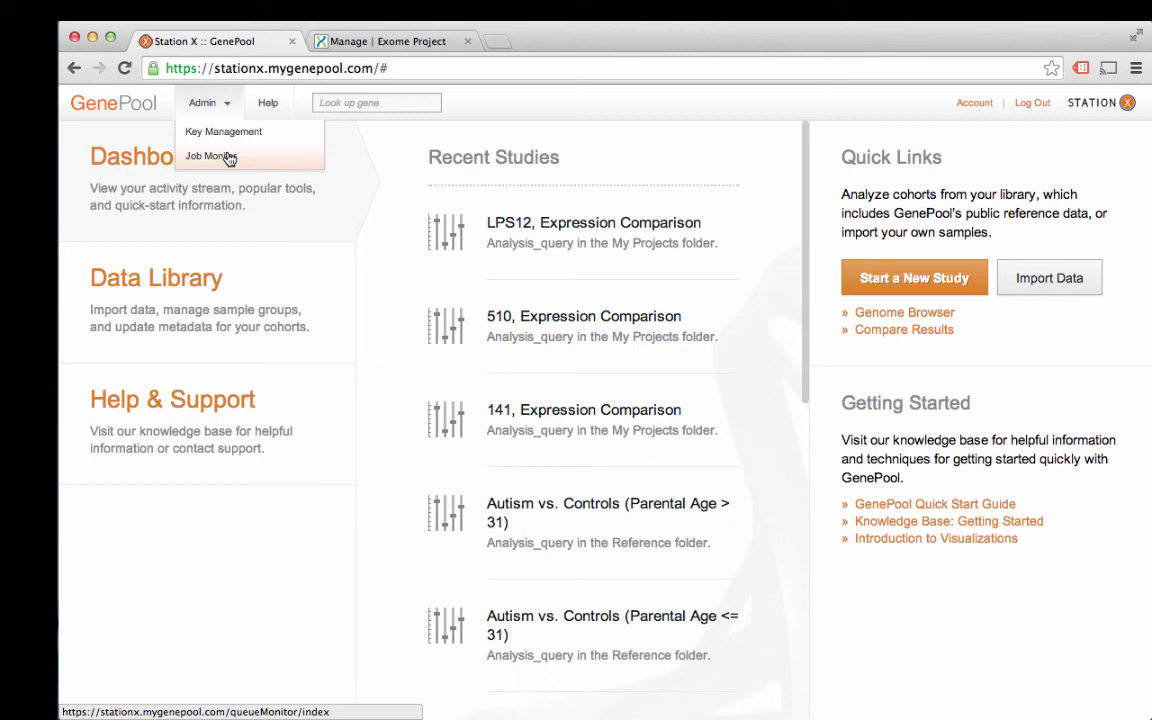
{"action": "left_click", "coordinate": [200, 300]}
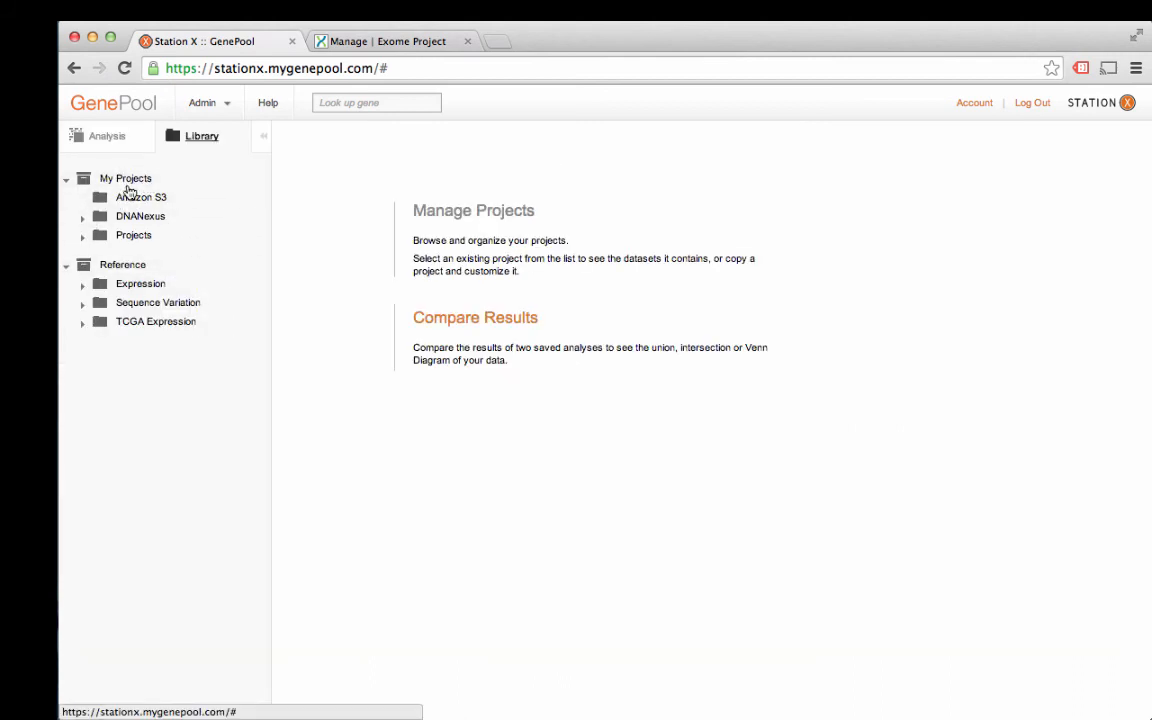
{"action": "left_click", "coordinate": [83, 218]}
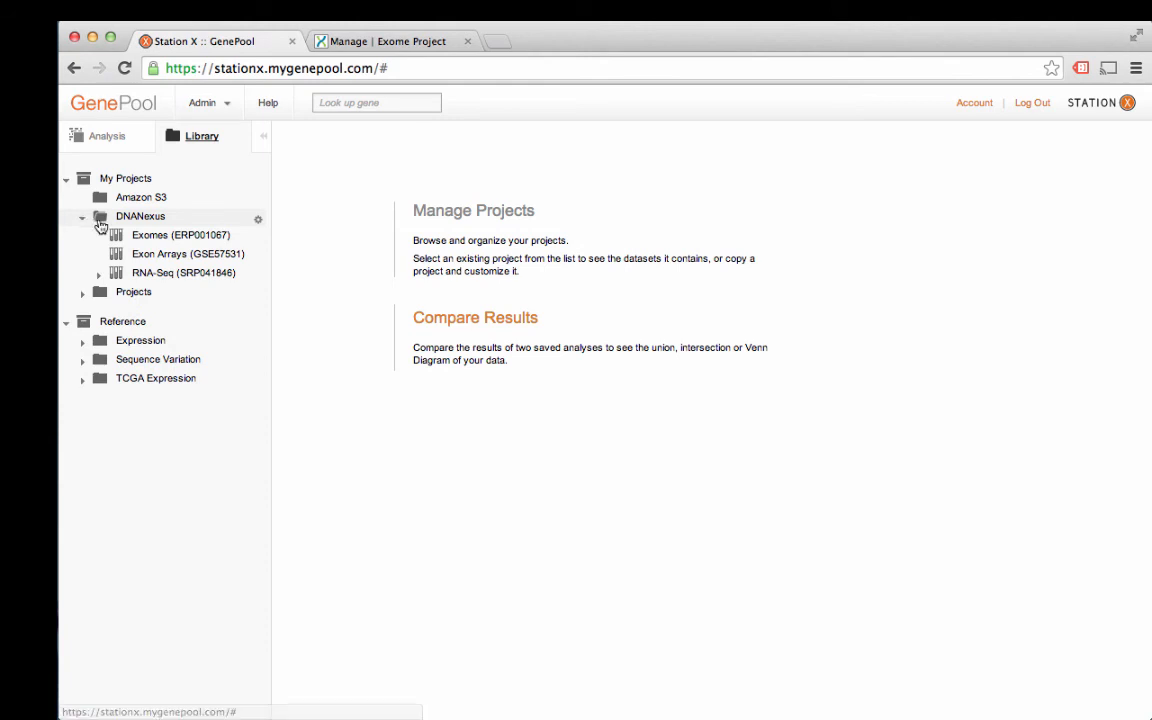
{"action": "left_click", "coordinate": [178, 273]}
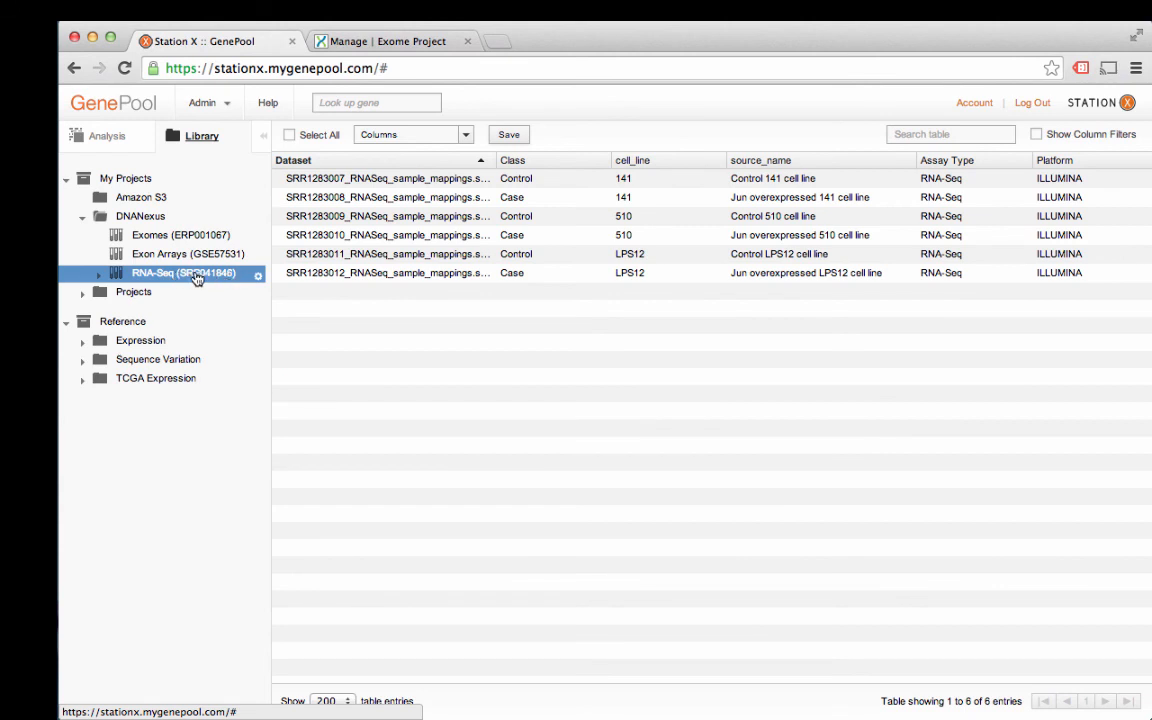
Step: Hide the Class, cell_line, source_name, Assay Type and Platform columns, leaving only Dataset
{"action": "left_click", "coordinate": [466, 136]}
{"action": "left_click", "coordinate": [383, 183]}
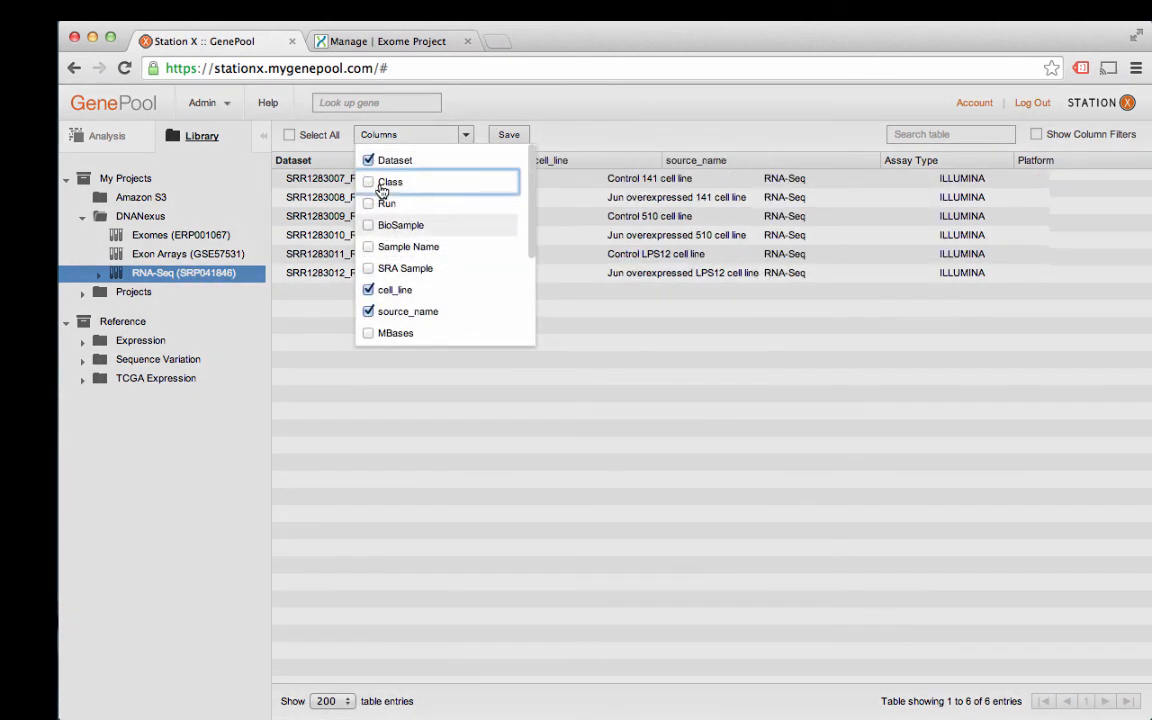
{"action": "left_click", "coordinate": [383, 290]}
{"action": "left_click", "coordinate": [384, 313]}
{"action": "scroll", "coordinate": [380, 310], "scroll_direction": "down", "scroll_amount": 5}
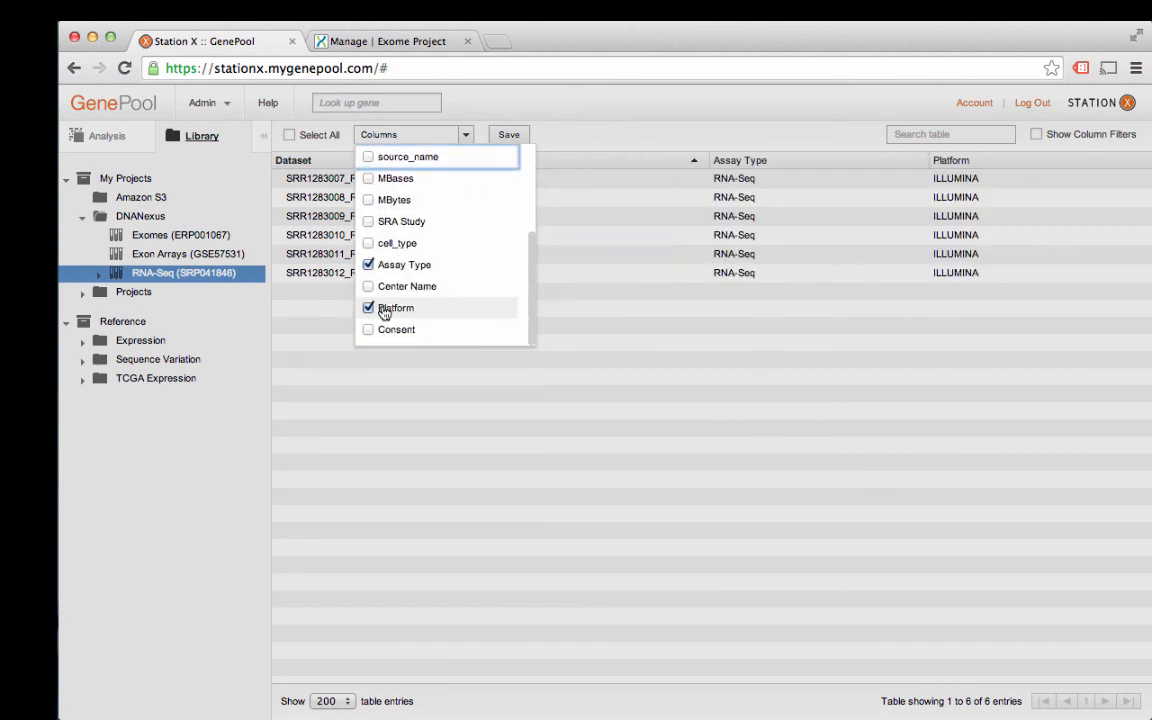
{"action": "left_click", "coordinate": [386, 264]}
{"action": "left_click", "coordinate": [392, 308]}
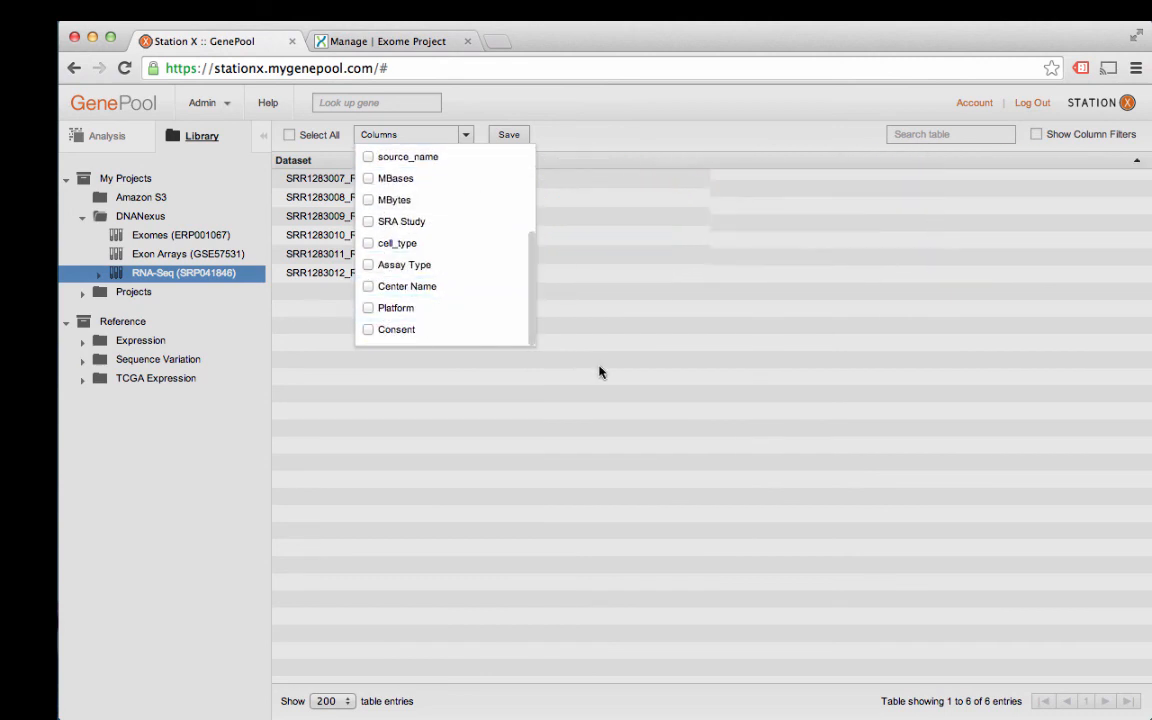
{"action": "left_click", "coordinate": [599, 373]}
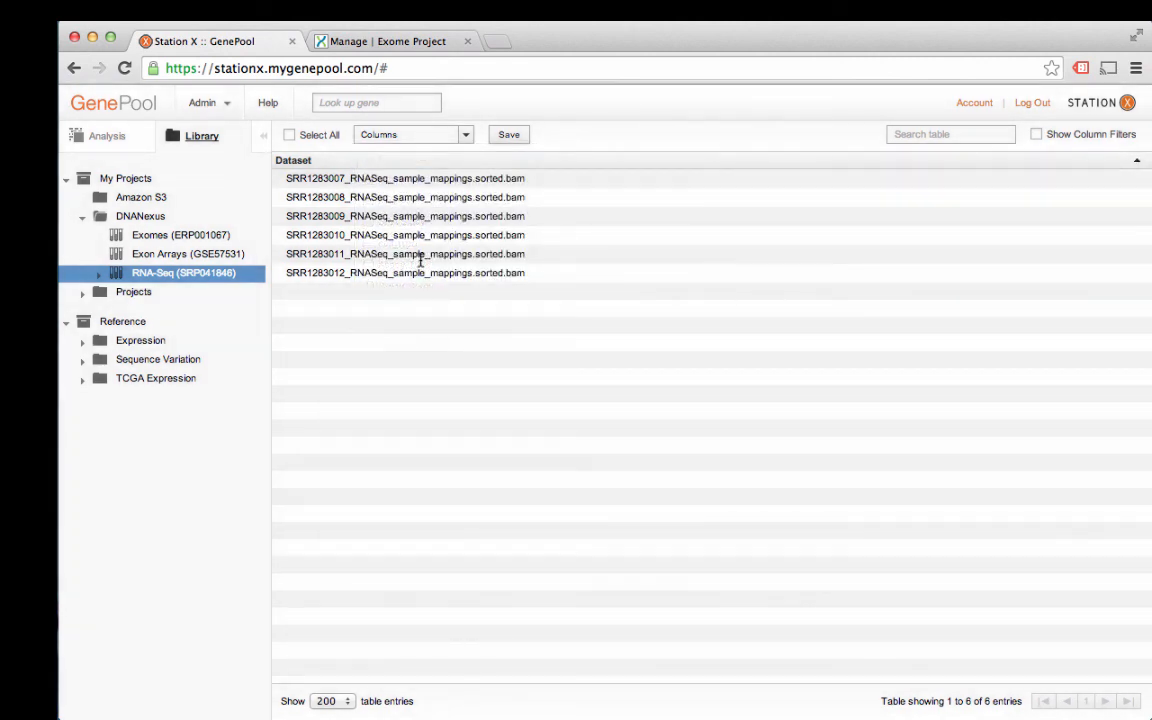
{"action": "left_click", "coordinate": [464, 136]}
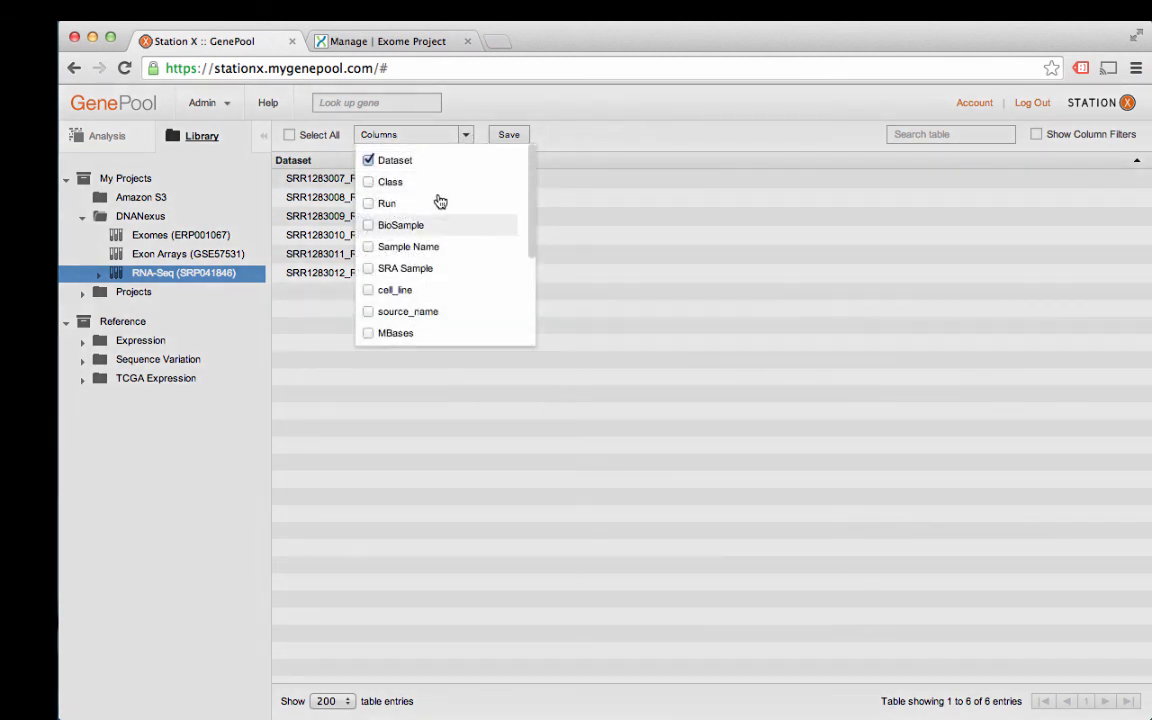
{"action": "left_click", "coordinate": [590, 277]}
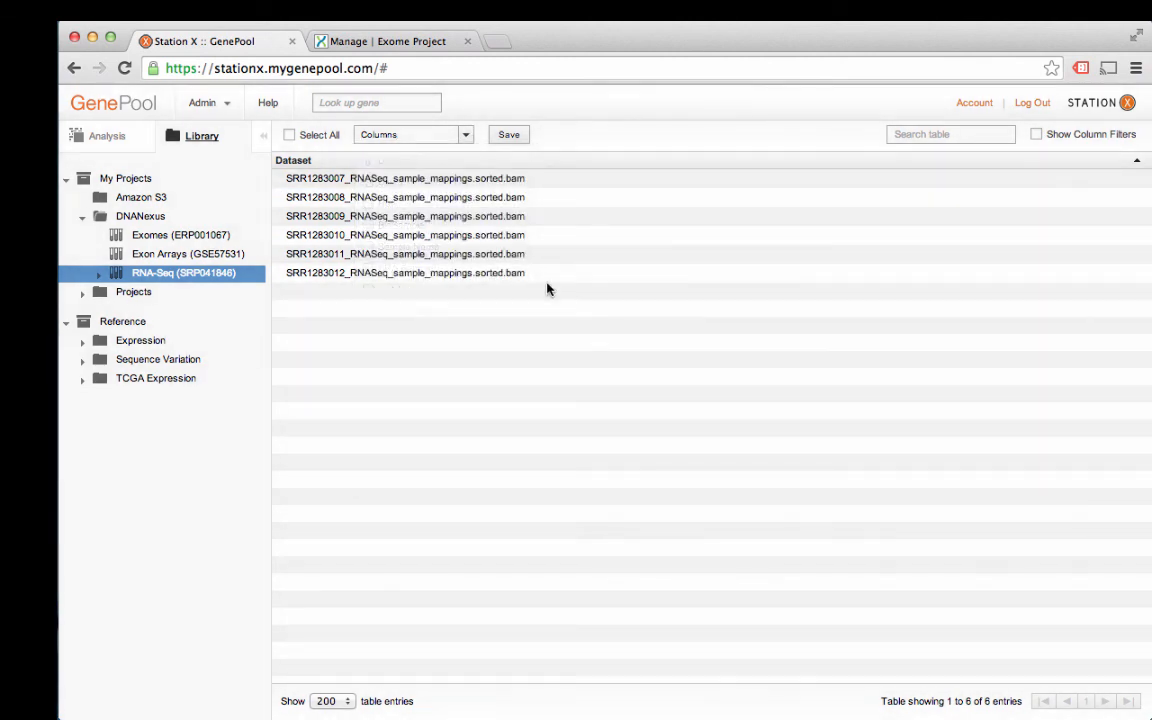
Step: Select Exomes (ERP001067) to list its 11 ILLUMINA datasets and open its gear actions menu
{"action": "left_click", "coordinate": [258, 277]}
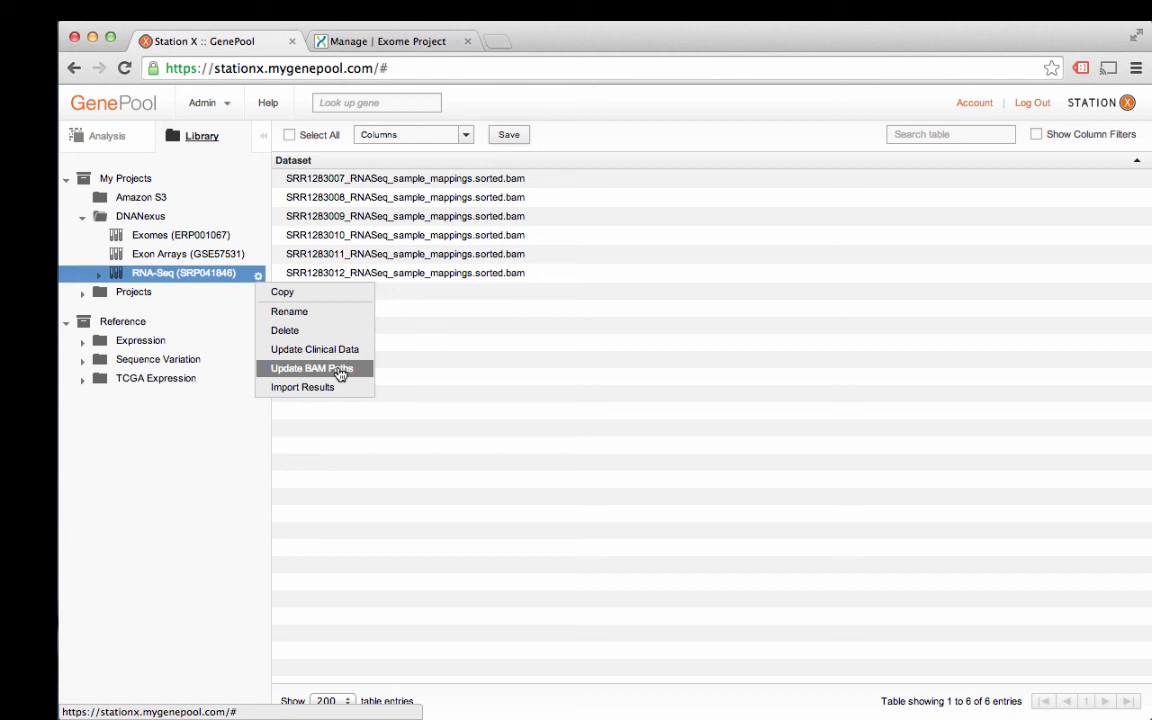
{"action": "left_click", "coordinate": [229, 238]}
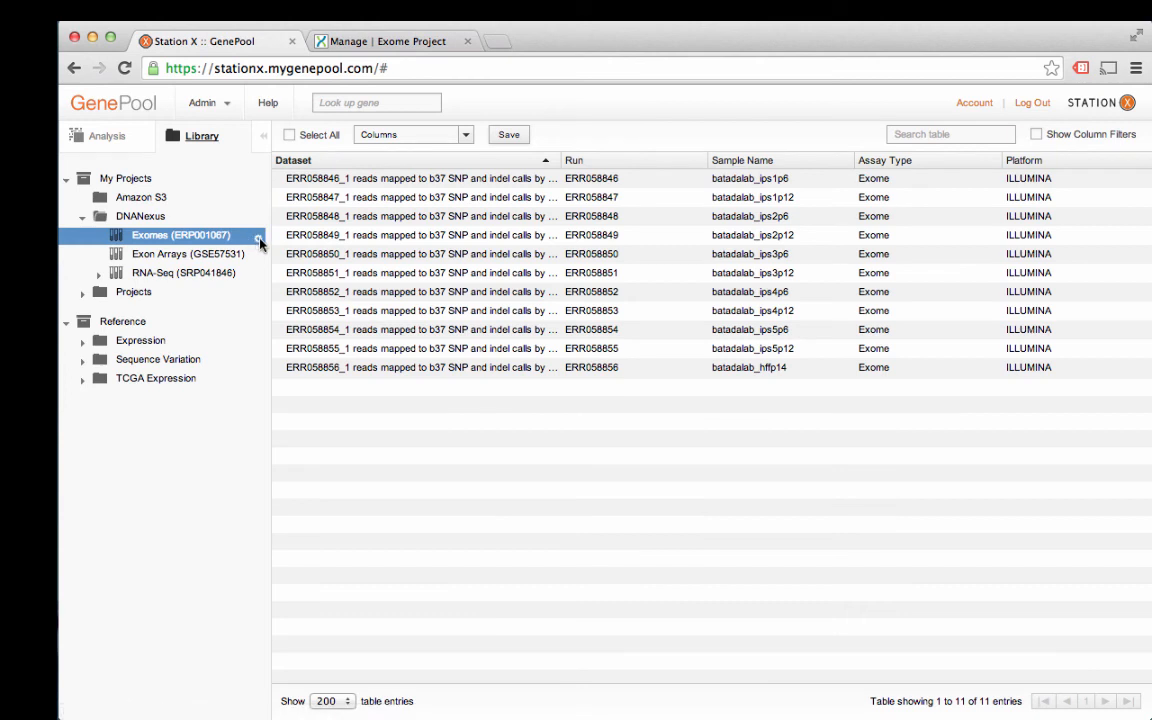
{"action": "left_click", "coordinate": [258, 241]}
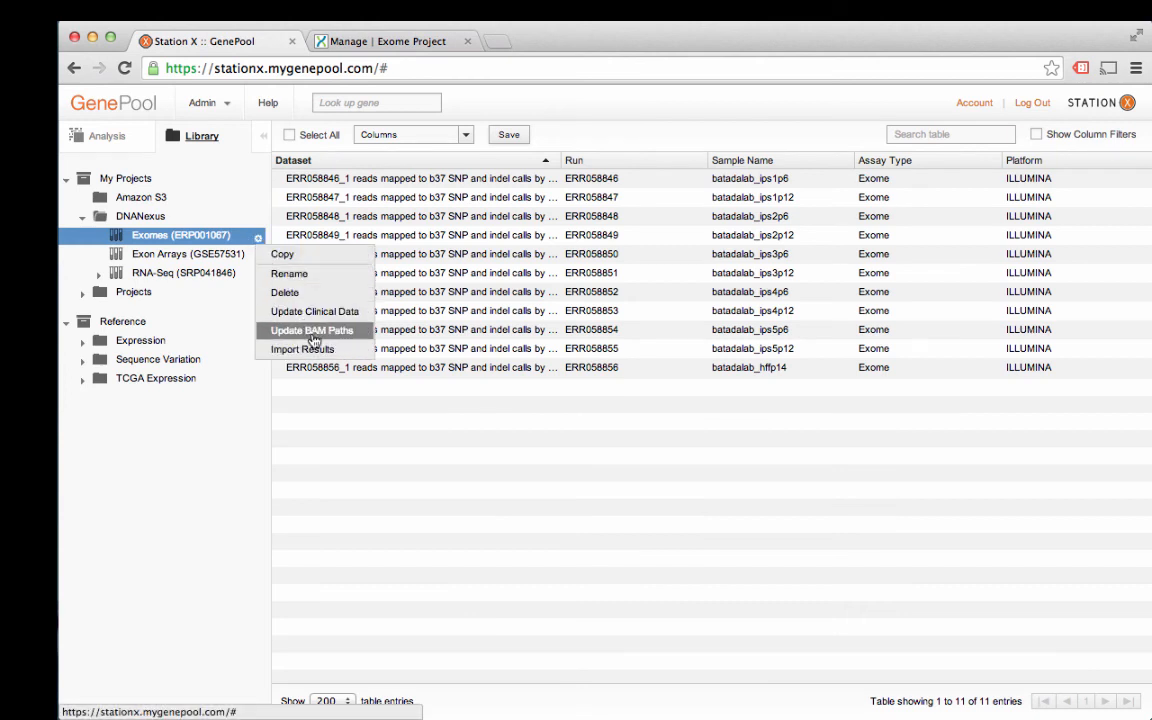
{"action": "left_click", "coordinate": [379, 362]}
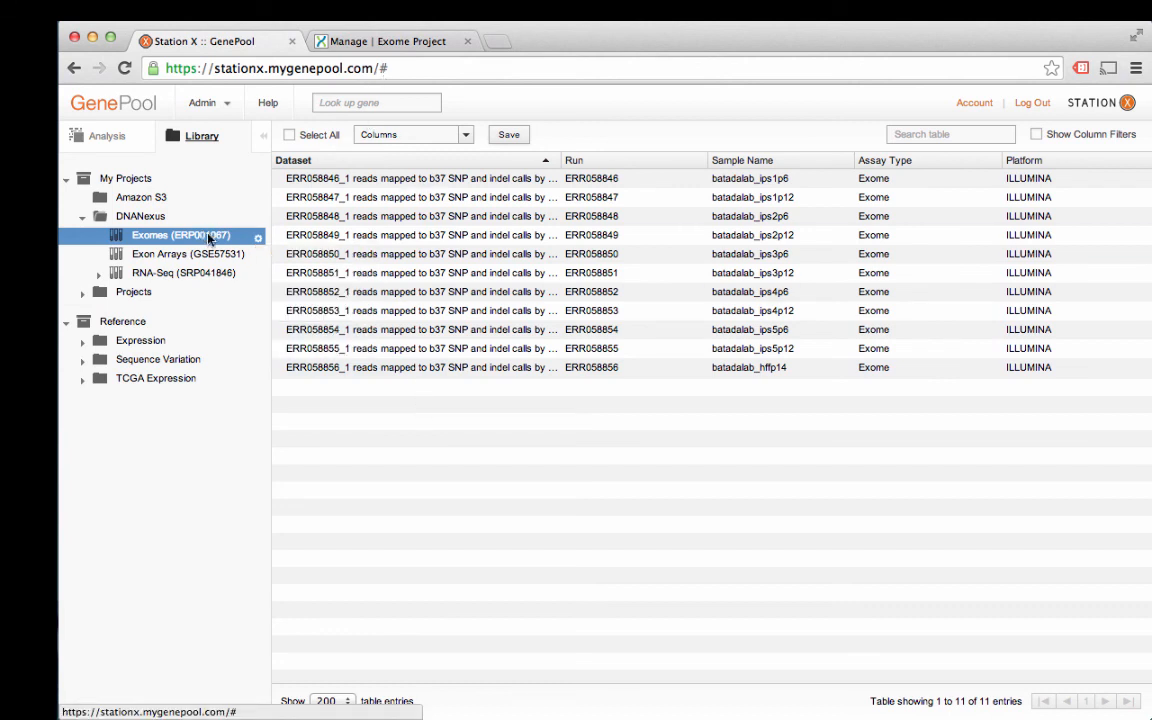
{"action": "left_click", "coordinate": [257, 238]}
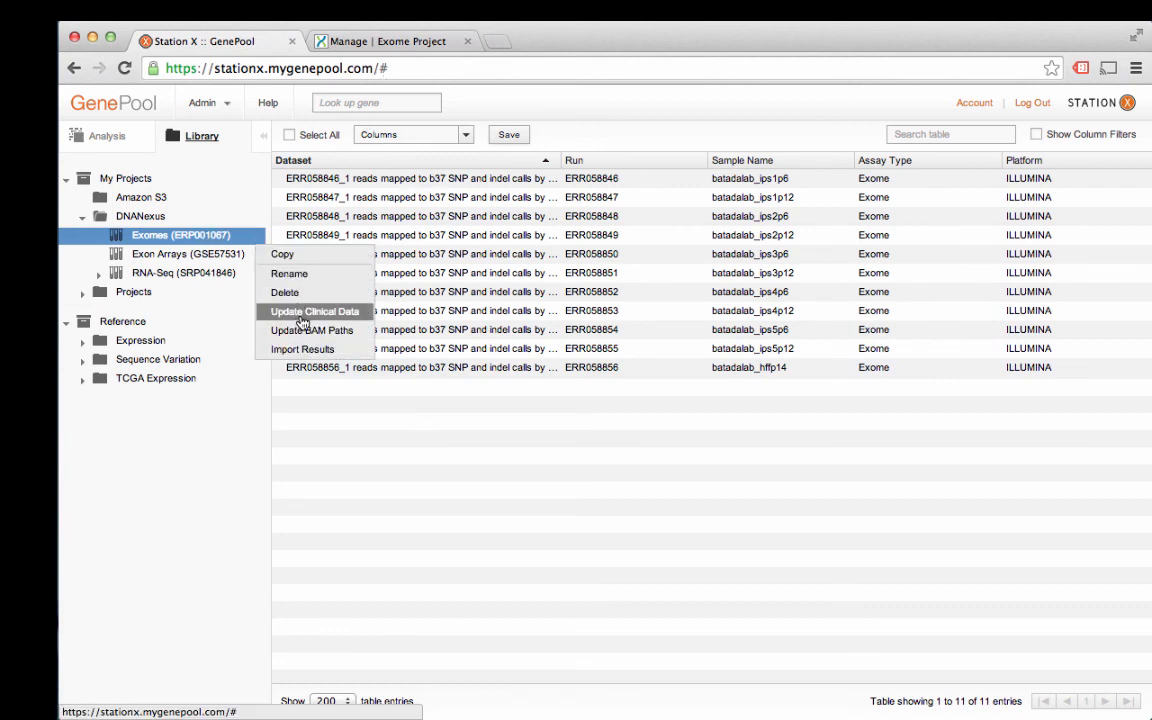